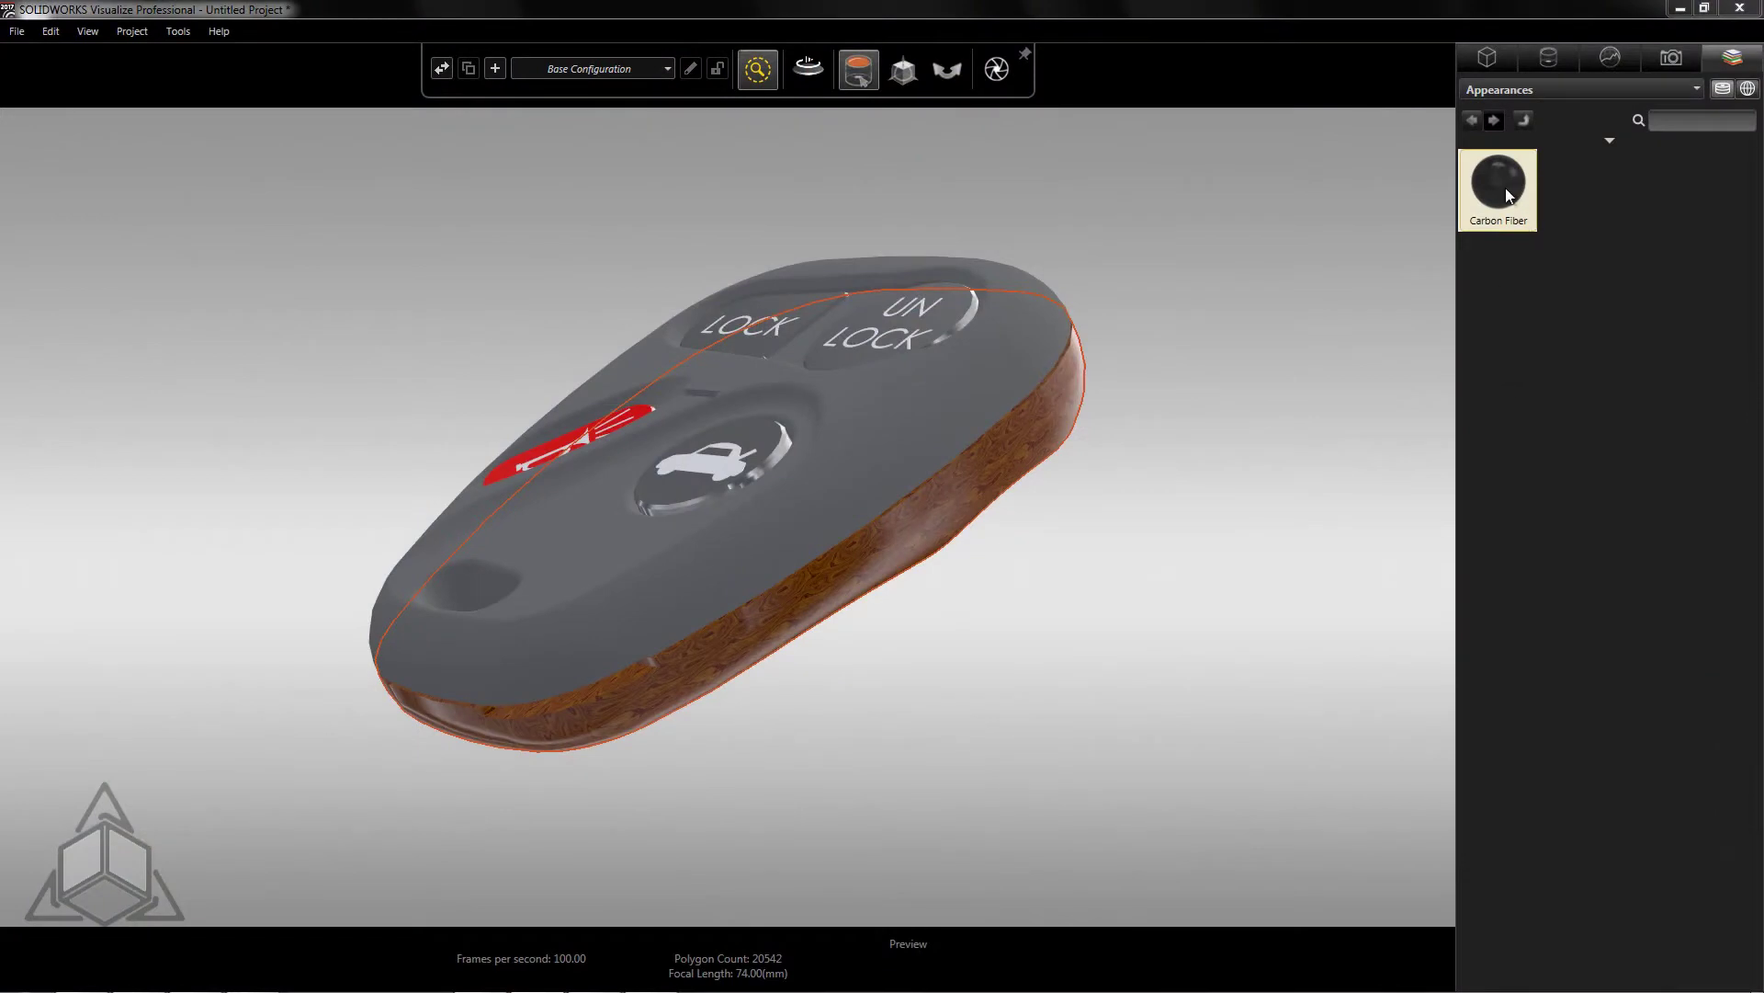
Step: Apply Carbon Fiber to the key fob's top shell and set its bump texture tiling to 50.01
{"action": "left_click_drag", "start_coordinate": [1506, 187], "coordinate": [992, 333]}
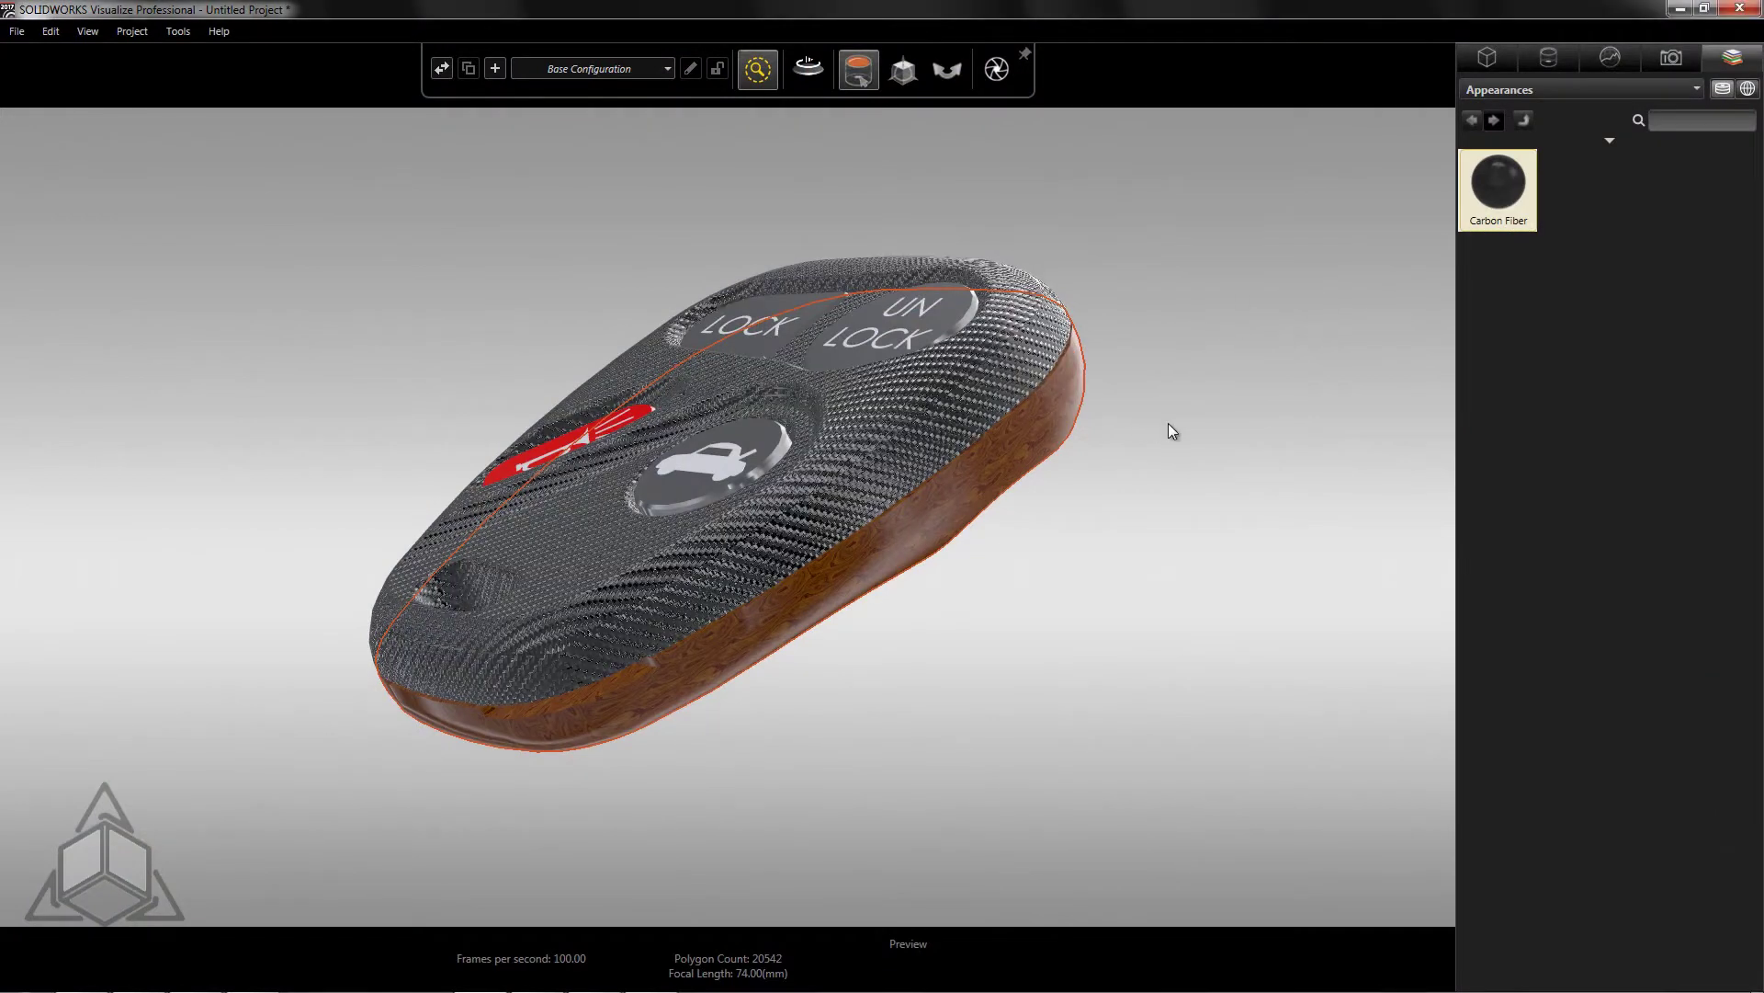
{"action": "left_click_drag", "start_coordinate": [1172, 422], "coordinate": [949, 498]}
{"action": "double_click", "coordinate": [949, 498]}
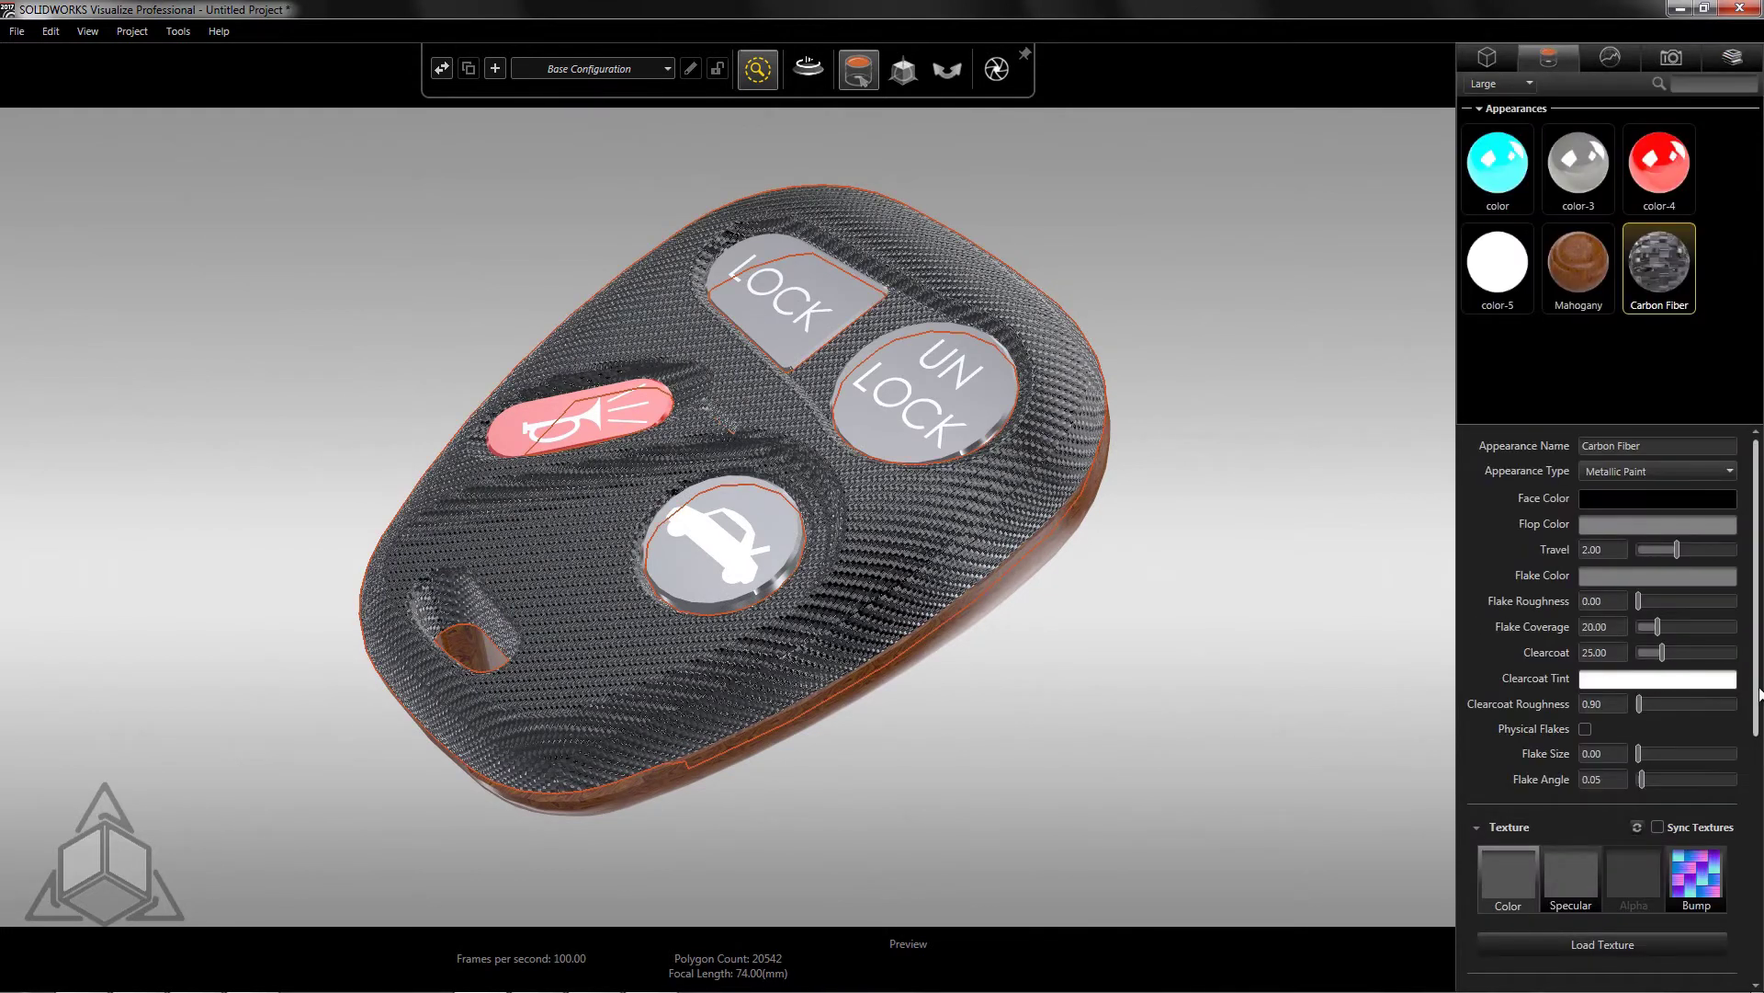
{"action": "scroll", "coordinate": [1698, 597], "scroll_direction": "down", "scroll_amount": 6}
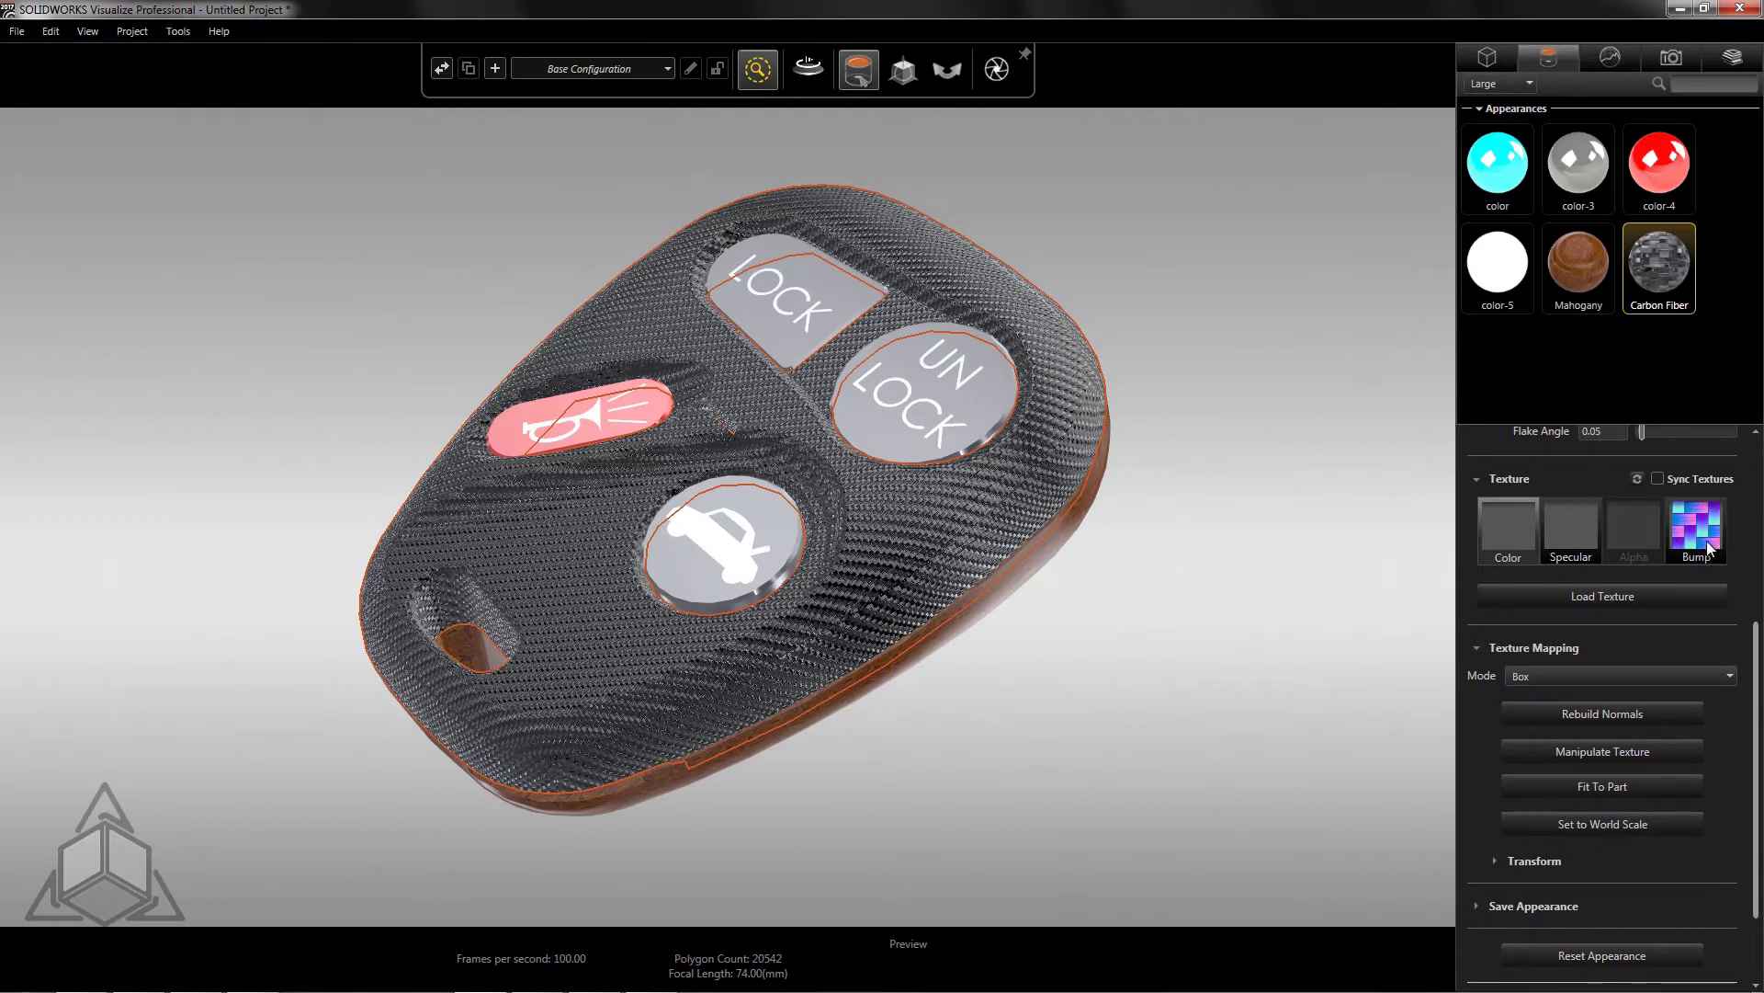
{"action": "left_click", "coordinate": [1707, 546]}
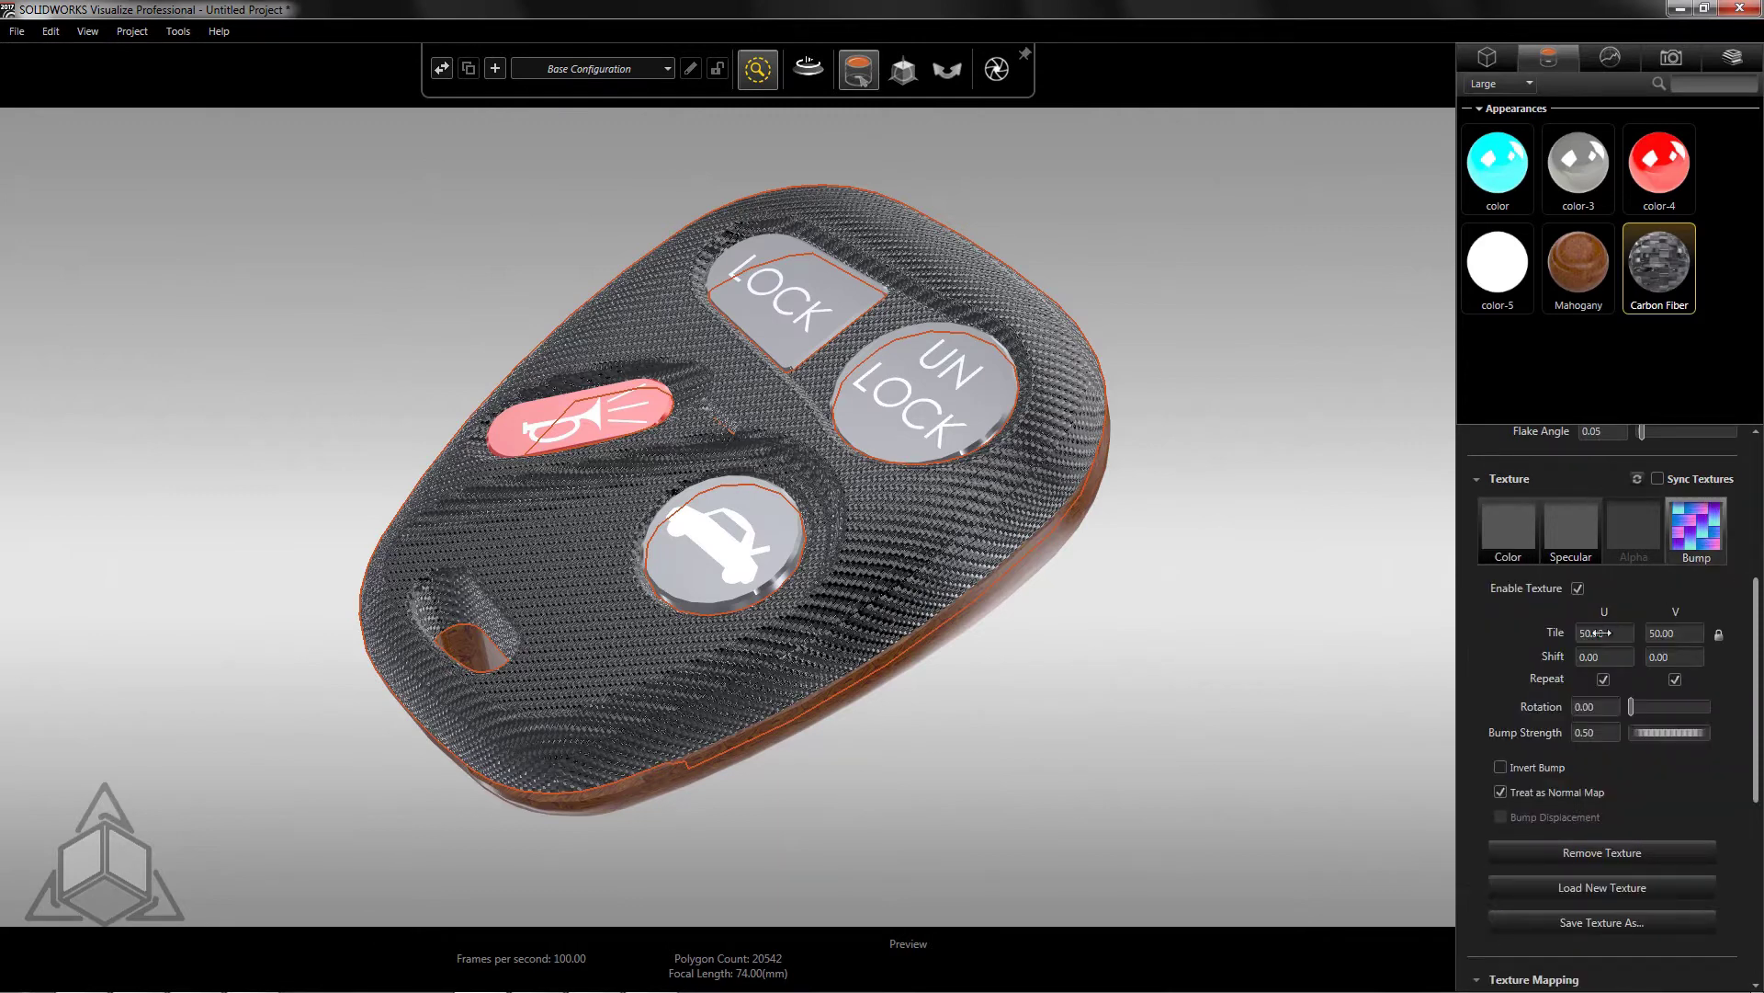
{"action": "mouse_move", "coordinate": [1596, 633]}
{"action": "left_mouse_down"}
{"action": "mouse_move", "coordinate": [946, 625]}
{"action": "mouse_move", "coordinate": [1603, 633]}
{"action": "left_mouse_up"}
Step: Lower the Mahogany back's texture tiling from 10 to 1.23, then return to the carbon-fiber front
{"action": "left_click", "coordinate": [1261, 630]}
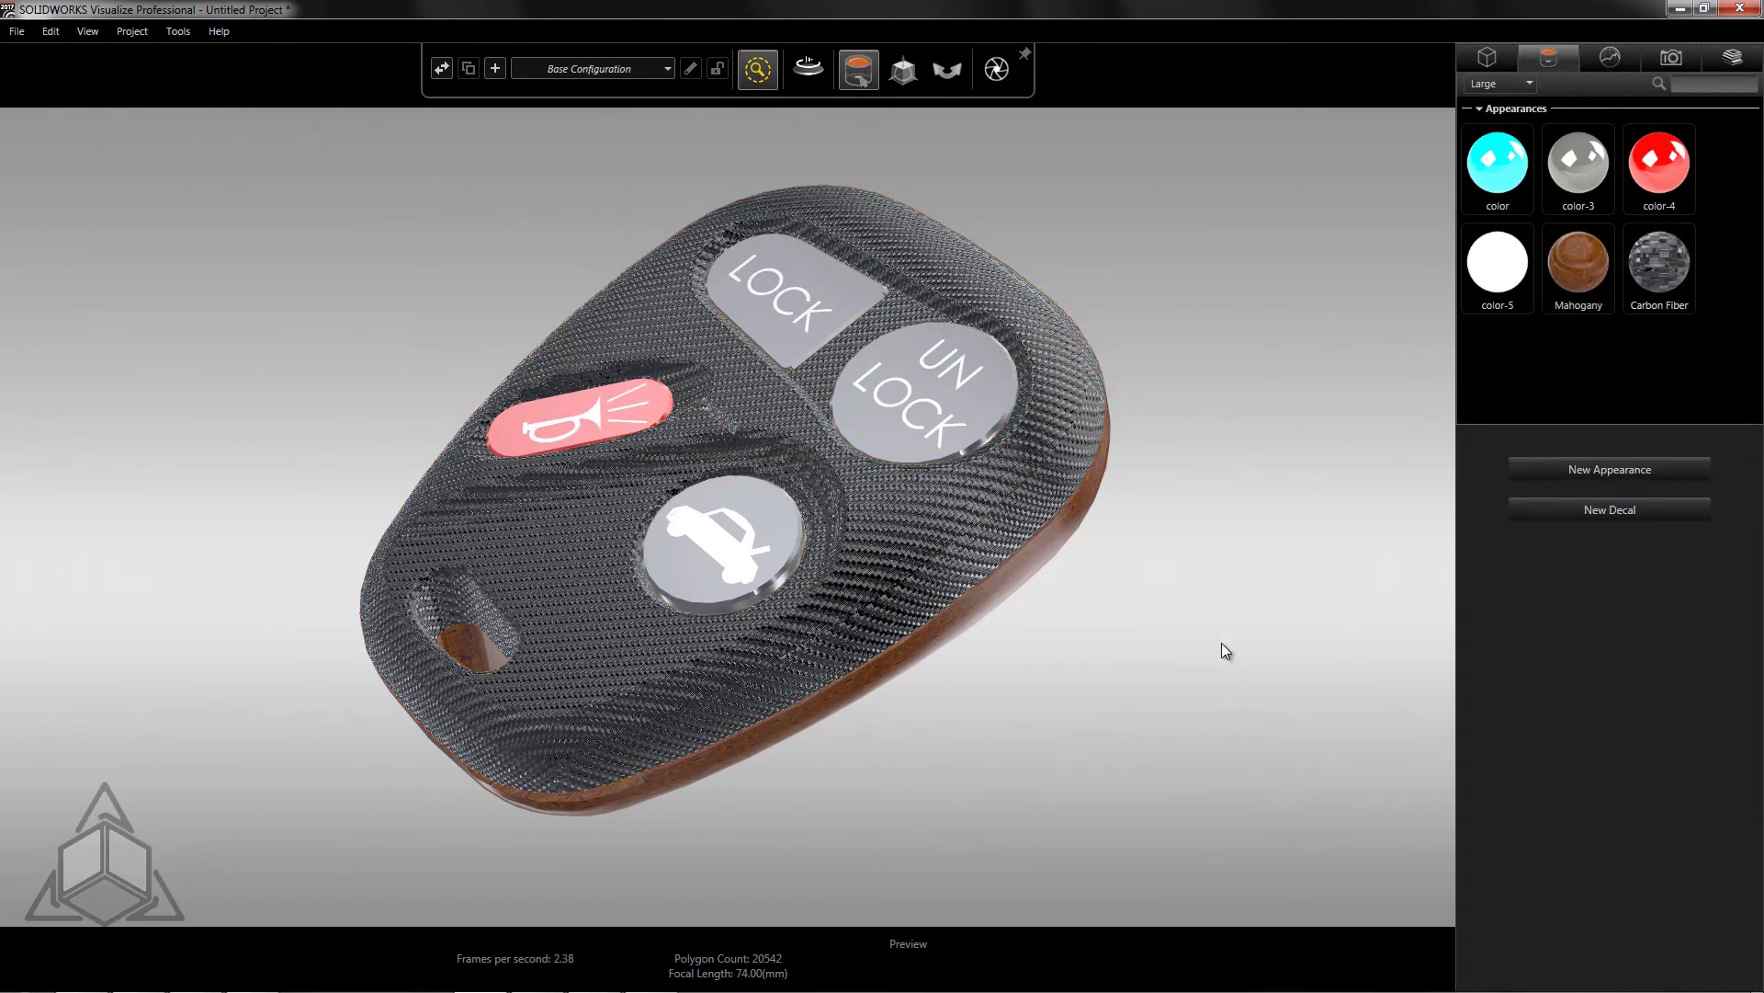
{"action": "left_click_drag", "start_coordinate": [1222, 643], "coordinate": [620, 667]}
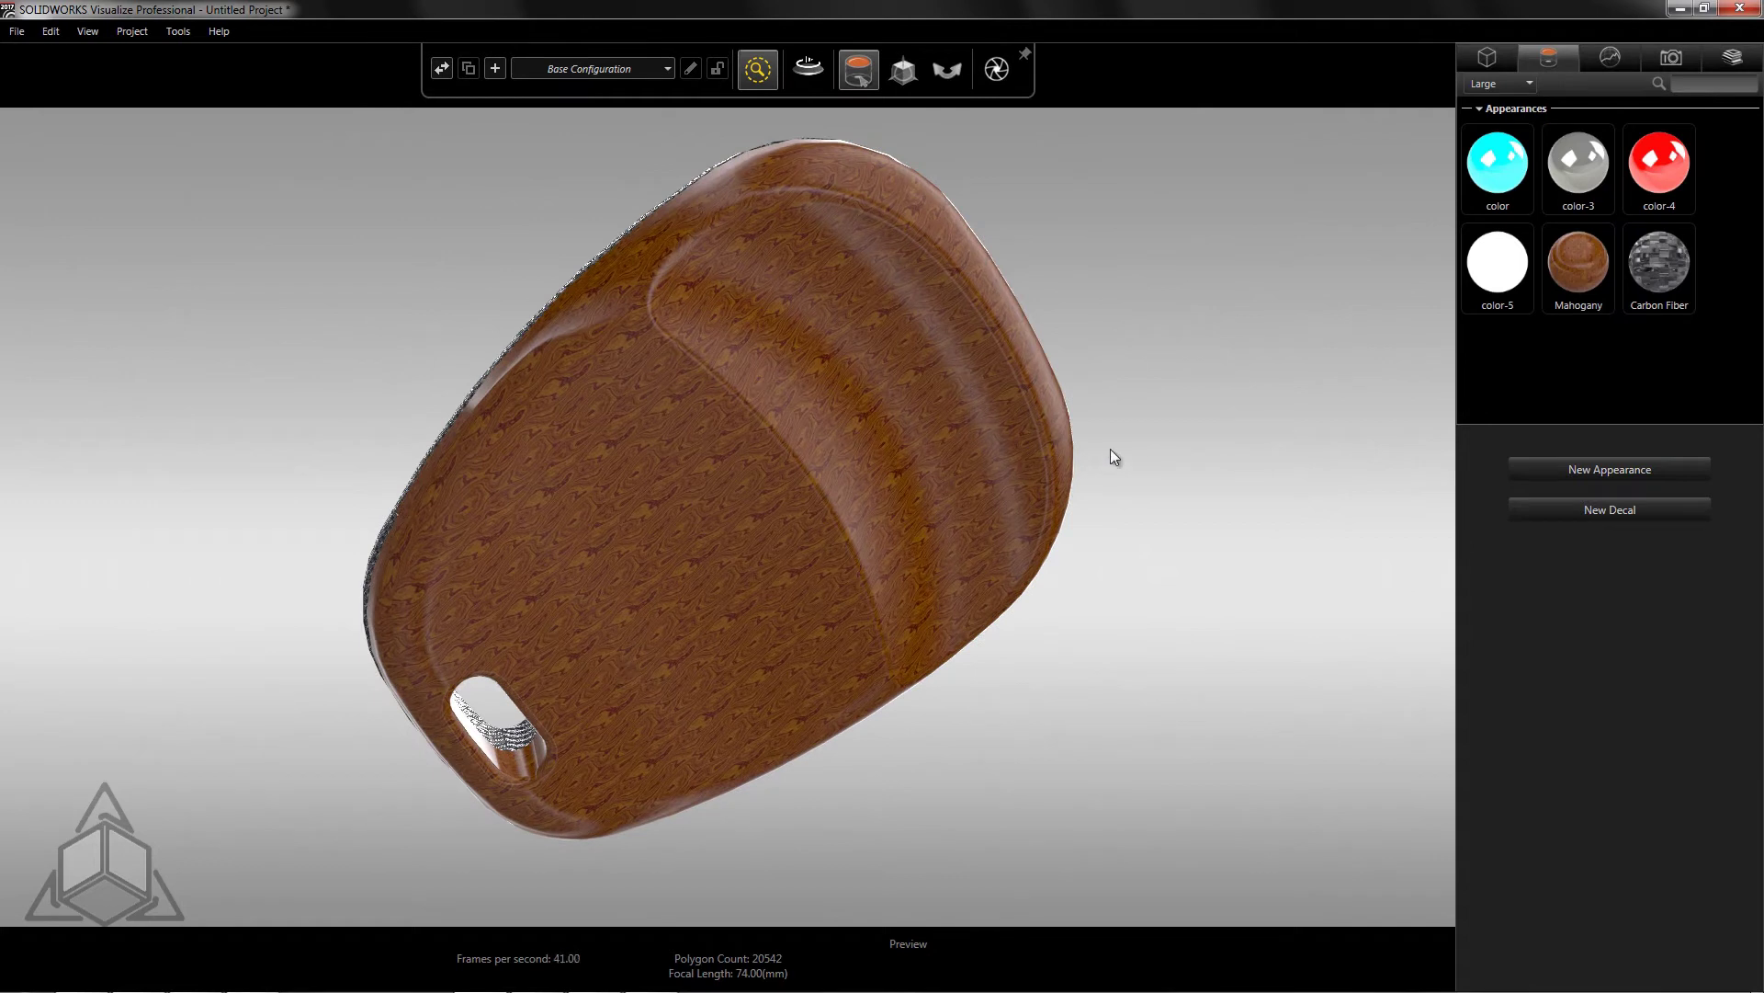
{"action": "left_click", "coordinate": [1574, 269]}
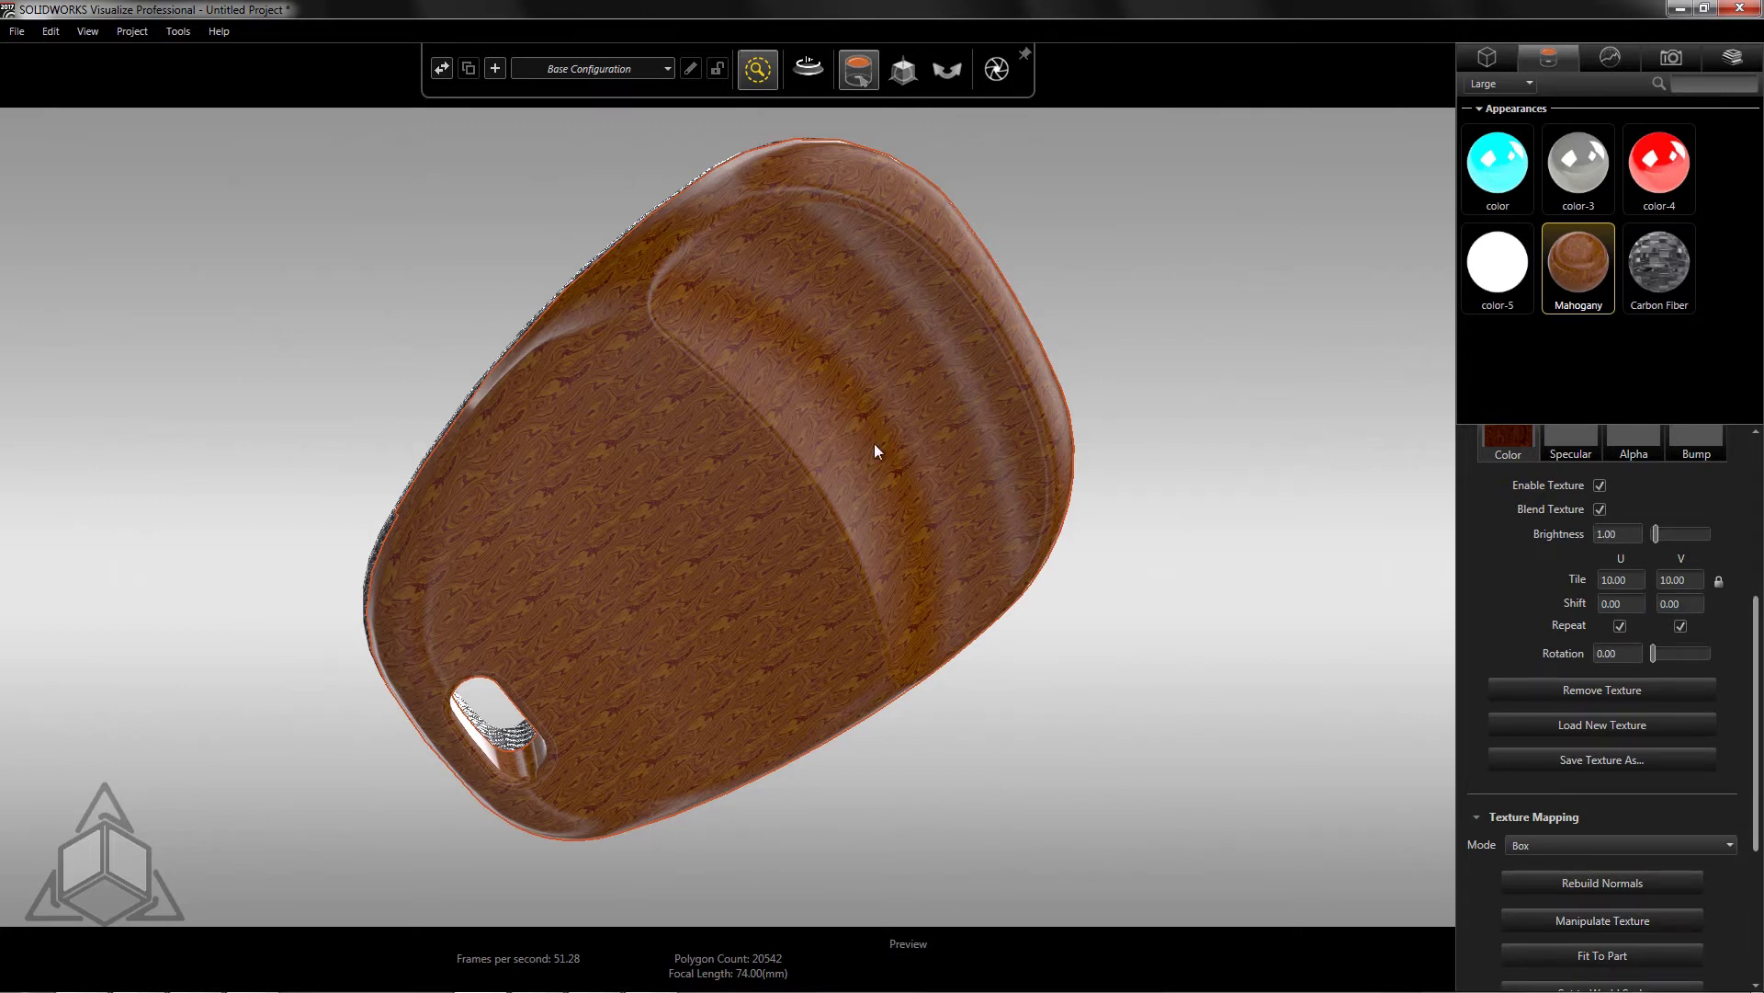
{"action": "left_click_drag", "start_coordinate": [1596, 576], "coordinate": [806, 550]}
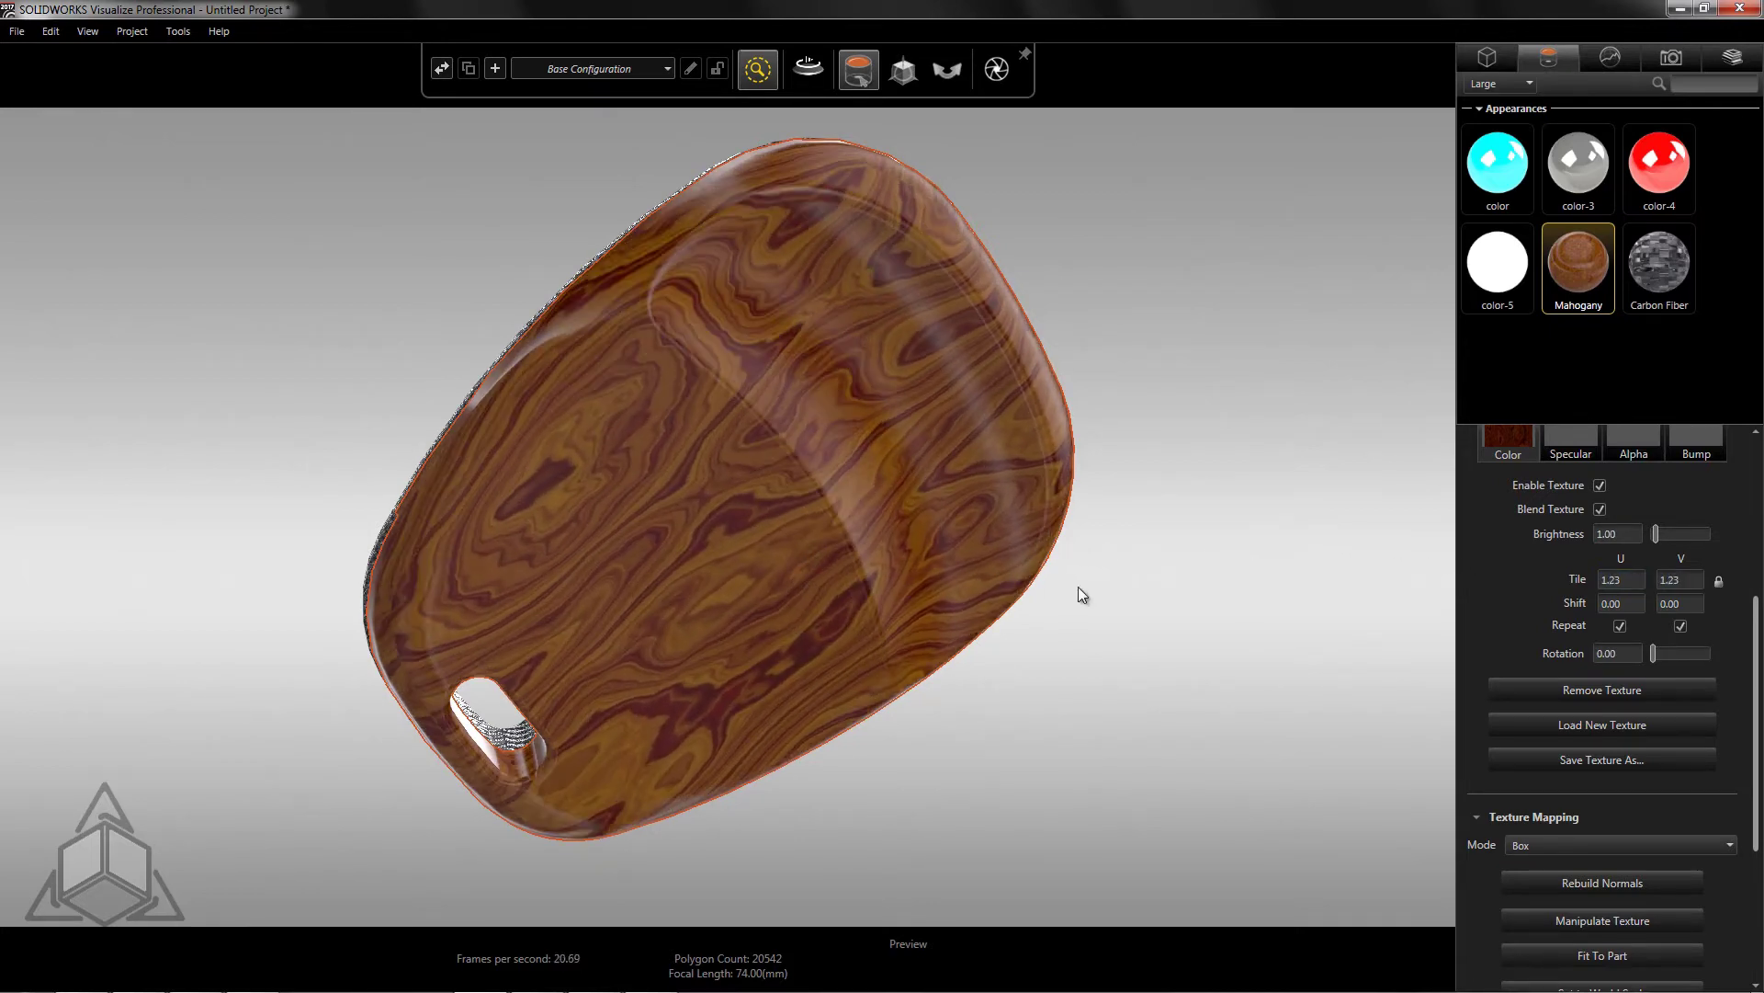
{"action": "left_click", "coordinate": [1178, 601]}
{"action": "left_click_drag", "start_coordinate": [1142, 540], "coordinate": [1161, 450]}
Step: Set the carbon-fiber bump texture rotation to 0.26 and bump strength to 0.37
{"action": "left_click", "coordinate": [868, 552]}
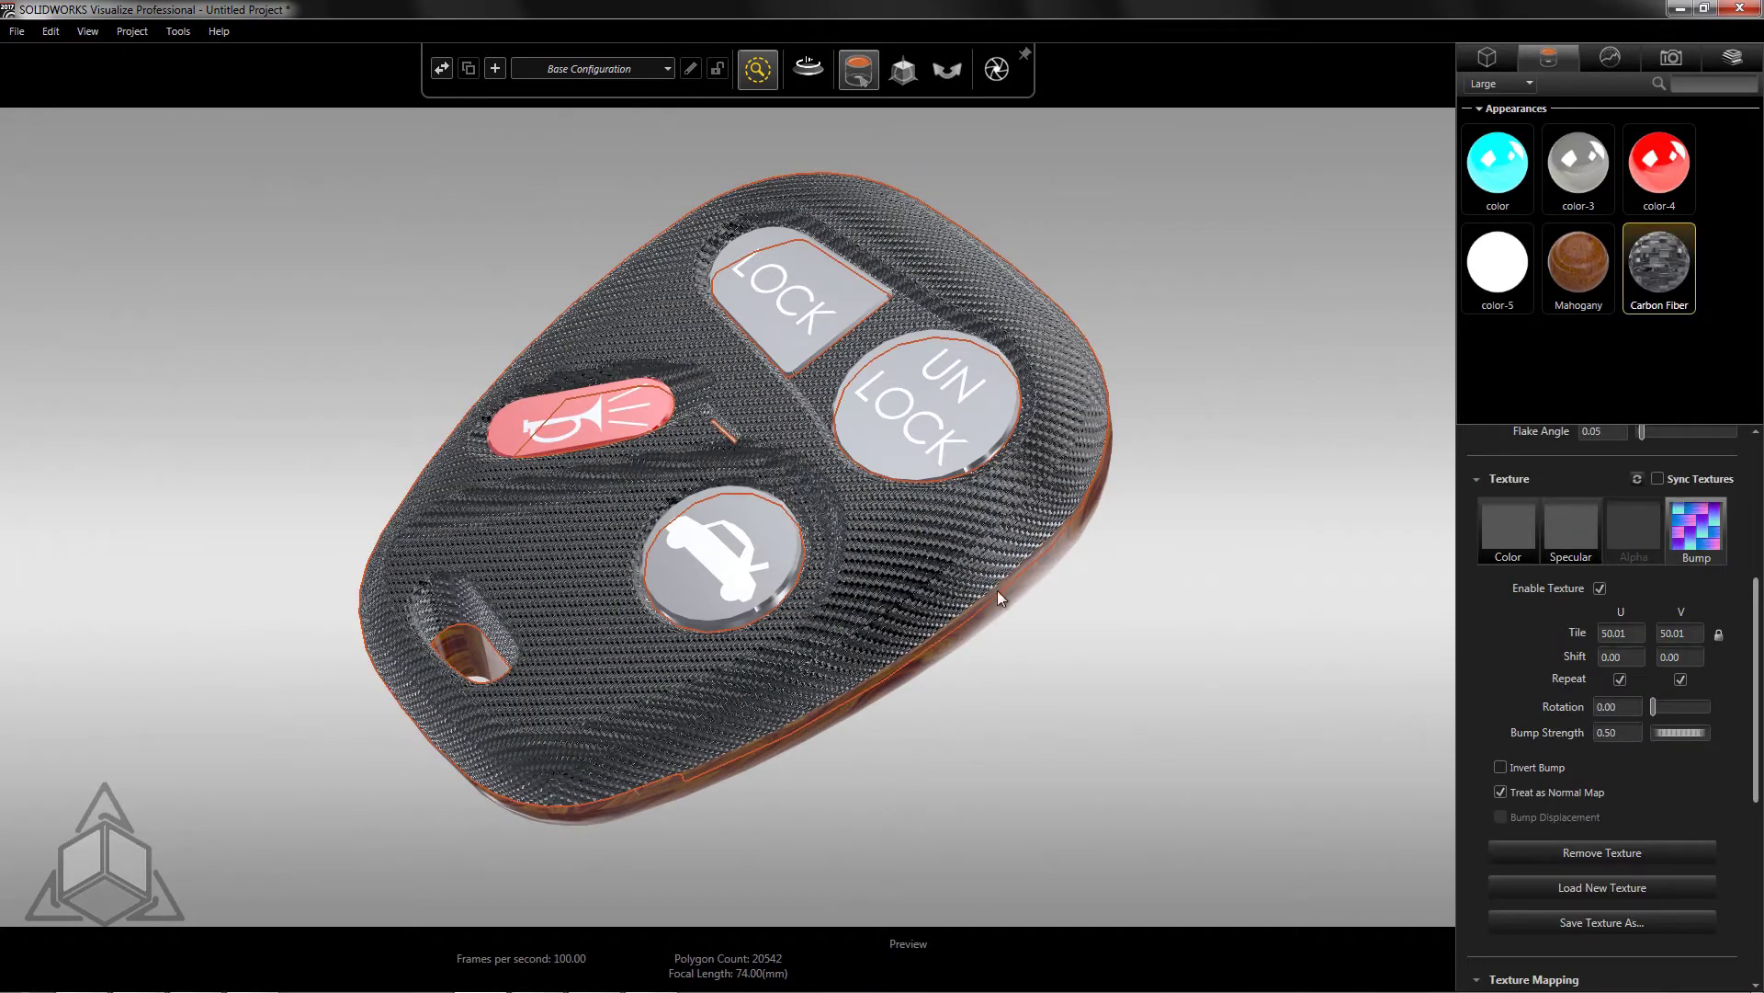
{"action": "left_click_drag", "start_coordinate": [1613, 705], "coordinate": [1323, 690]}
{"action": "mouse_move", "coordinate": [1525, 732]}
{"action": "left_mouse_down"}
{"action": "mouse_move", "coordinate": [1544, 732]}
{"action": "mouse_move", "coordinate": [1415, 722]}
{"action": "mouse_move", "coordinate": [1526, 731]}
{"action": "mouse_move", "coordinate": [1453, 730]}
{"action": "left_mouse_up"}
{"action": "scroll", "coordinate": [1590, 727], "scroll_direction": "up", "scroll_amount": 1}
{"action": "scroll", "coordinate": [1590, 740], "scroll_direction": "up", "scroll_amount": 6}
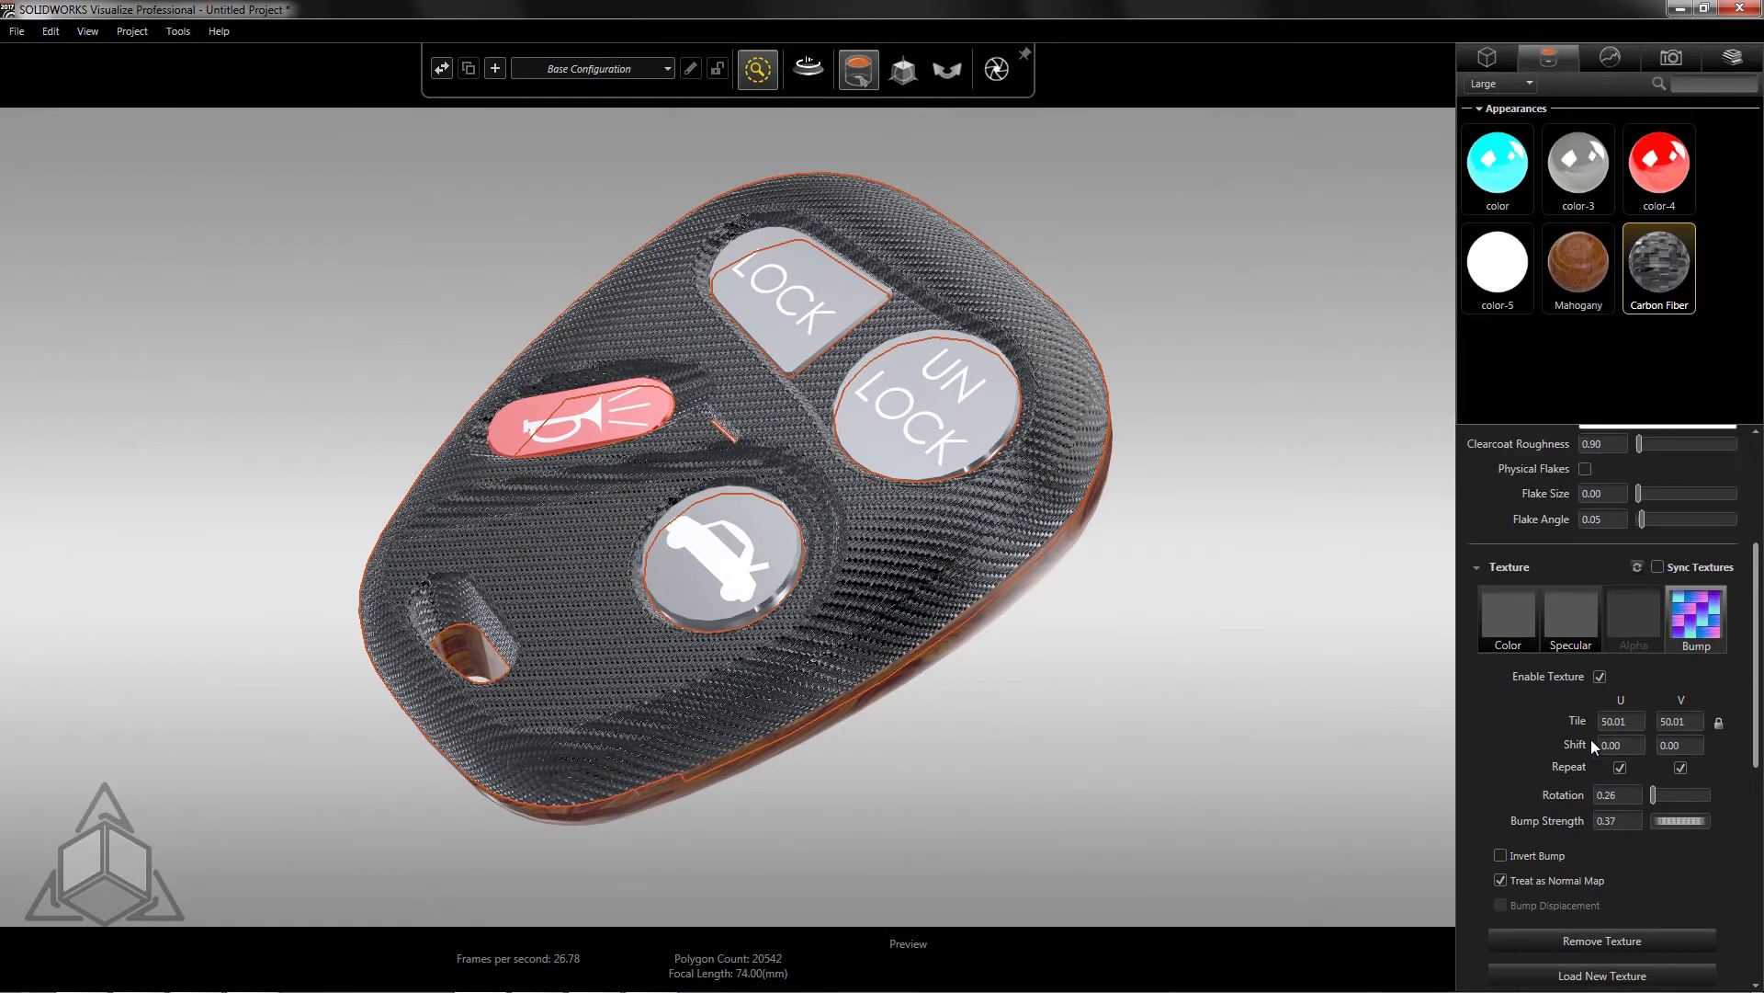
{"action": "scroll", "coordinate": [1623, 830], "scroll_direction": "up", "scroll_amount": 1}
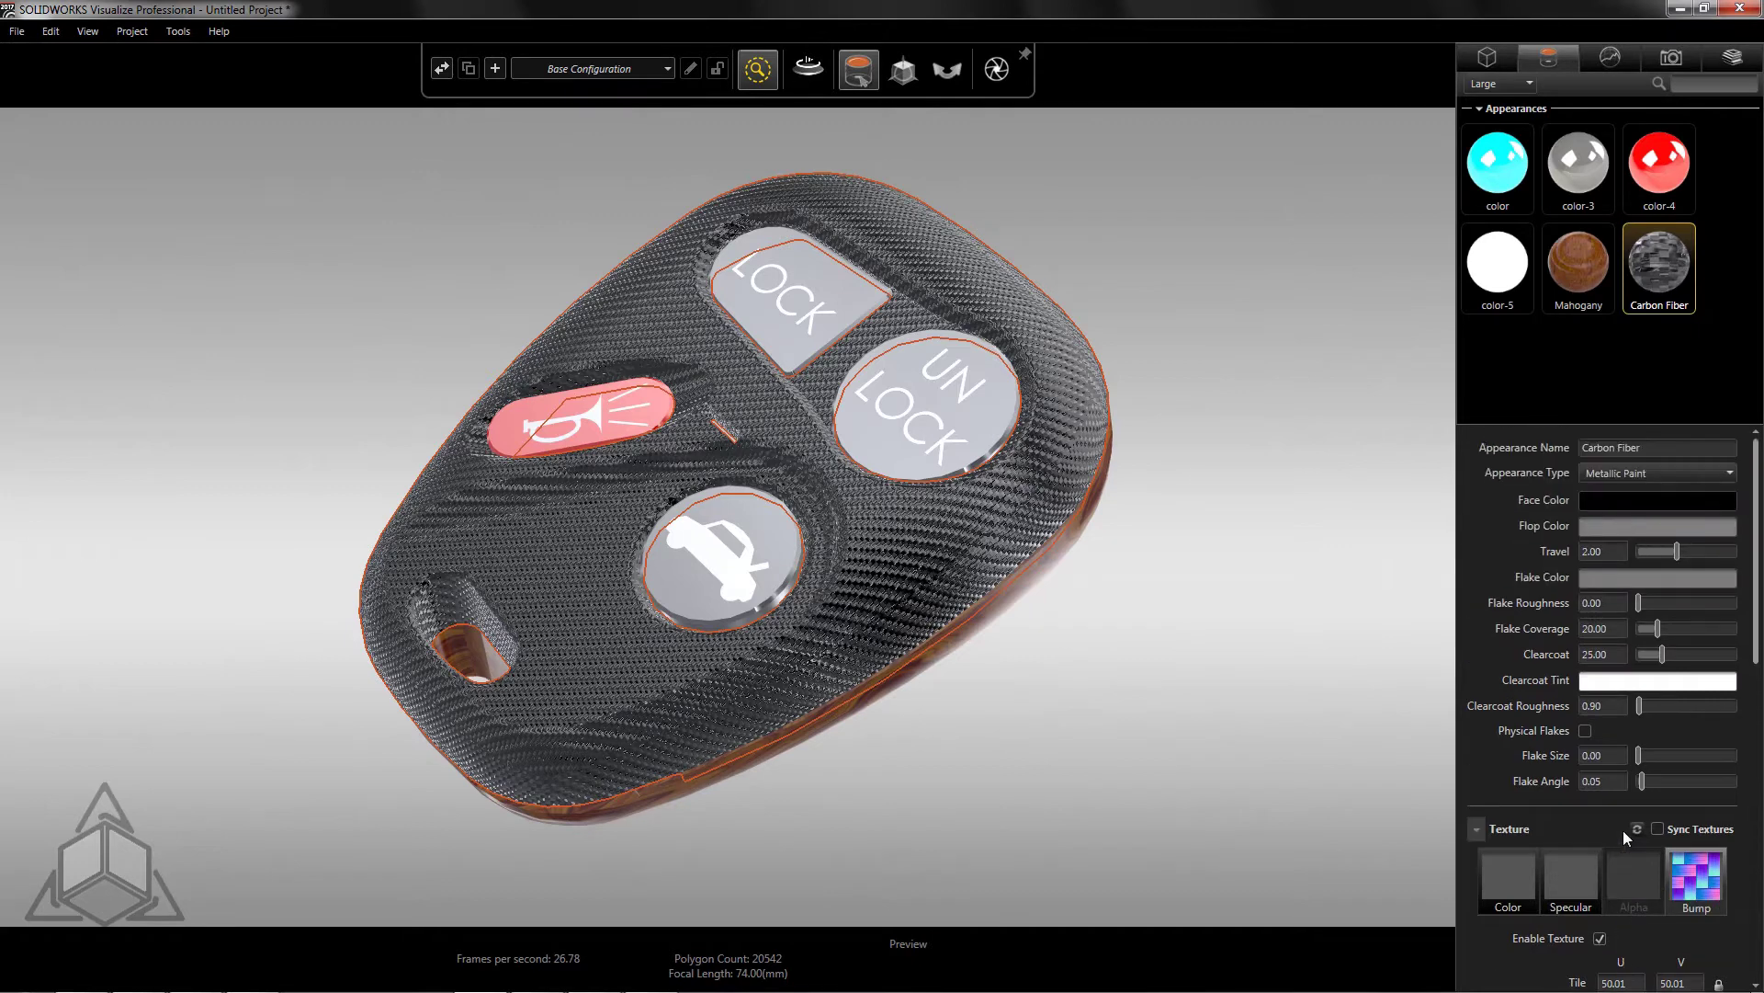
Step: Change the carbon fiber's face colour to full red and bring up its Color texture channel
{"action": "left_click", "coordinate": [1614, 500]}
{"action": "left_click_drag", "start_coordinate": [1443, 590], "coordinate": [1569, 496]}
{"action": "left_click", "coordinate": [1570, 494]}
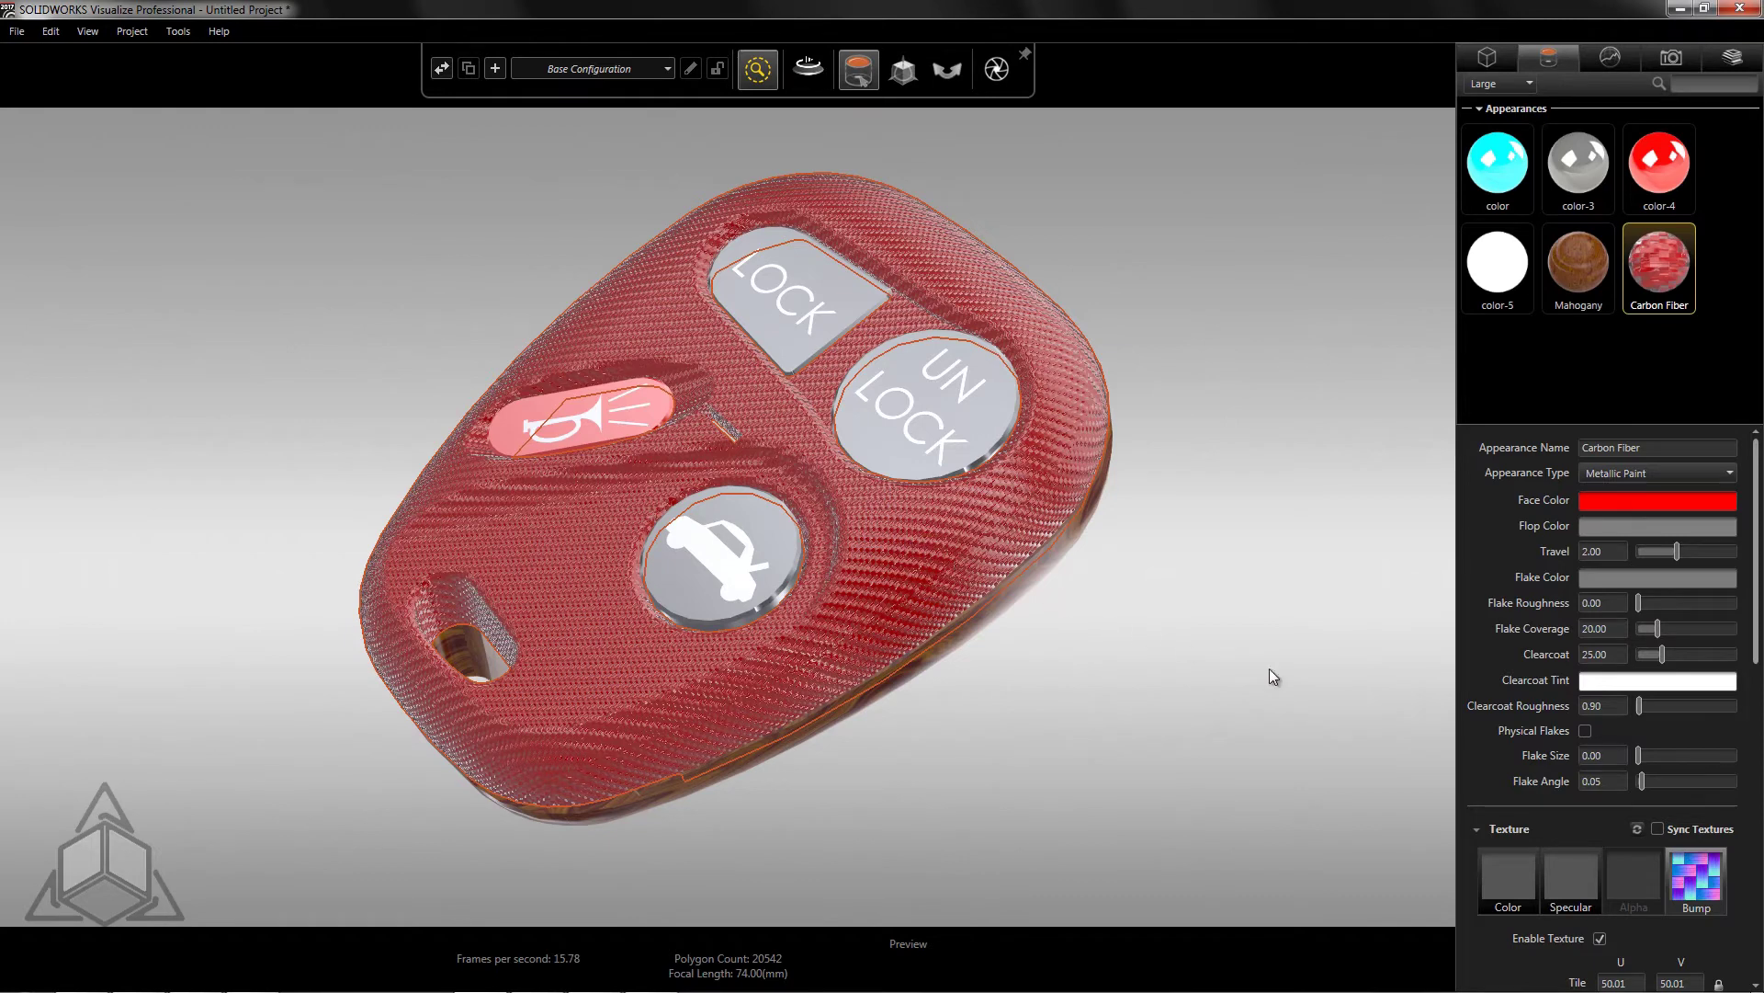
{"action": "scroll", "coordinate": [1757, 598], "scroll_direction": "down", "scroll_amount": 3}
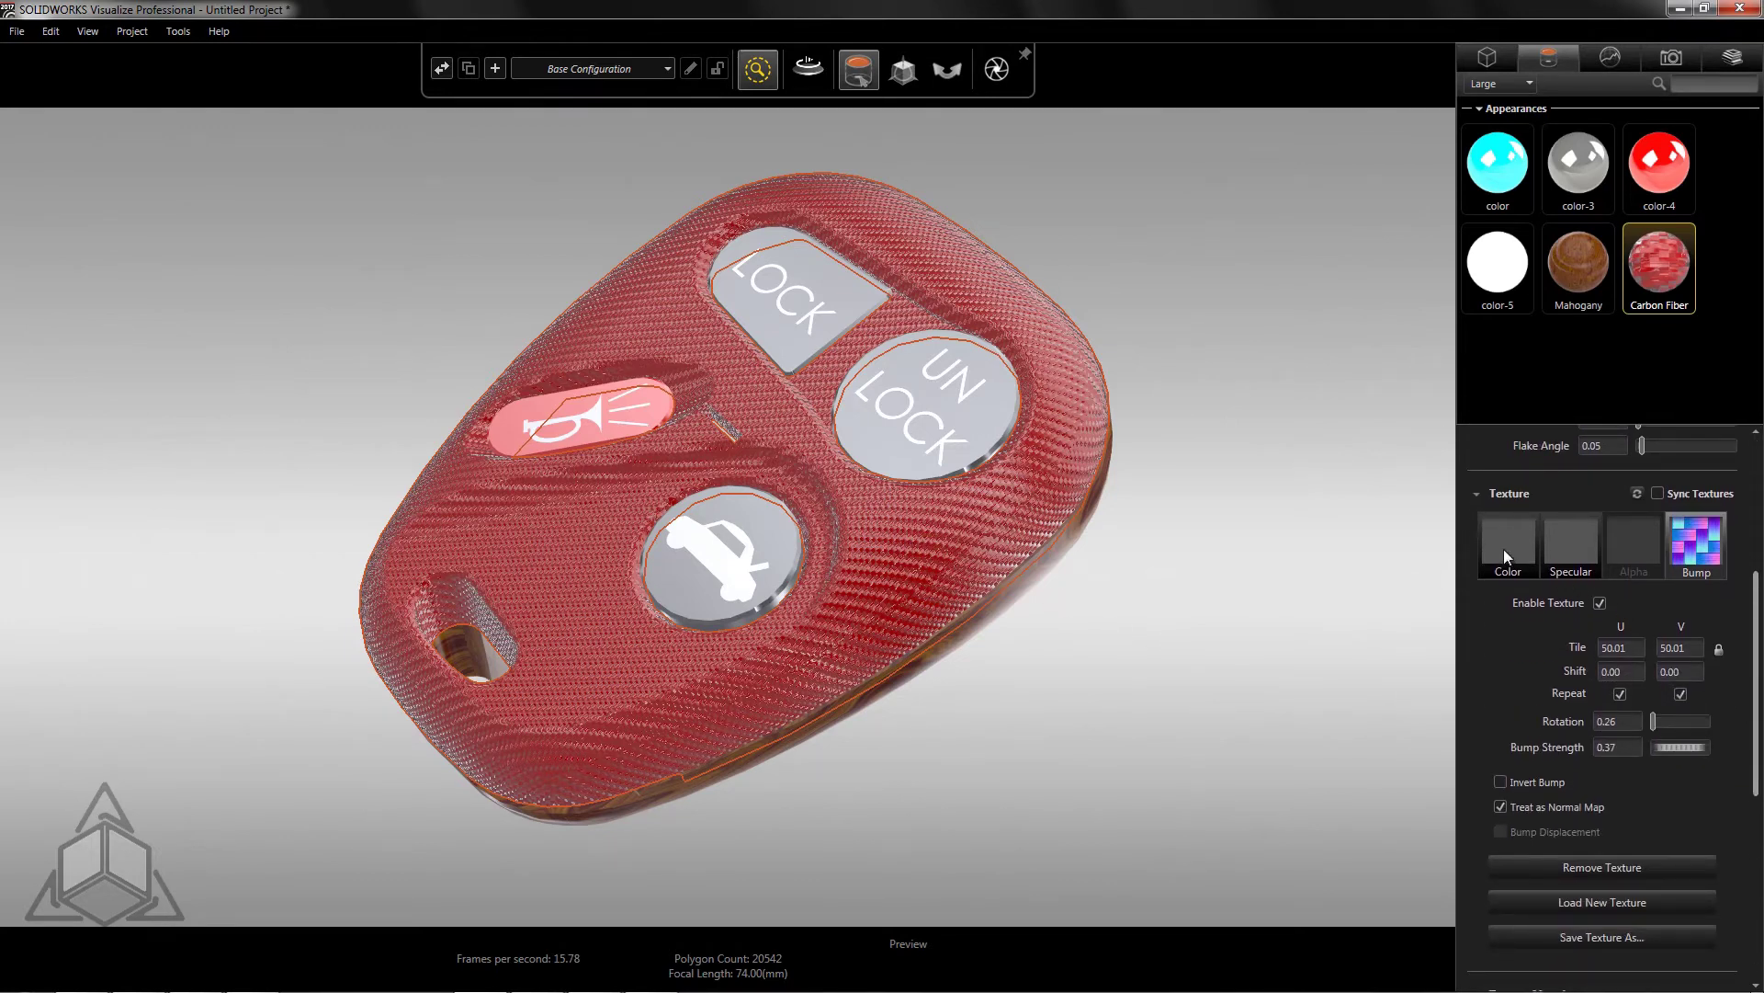
{"action": "left_click", "coordinate": [1504, 549]}
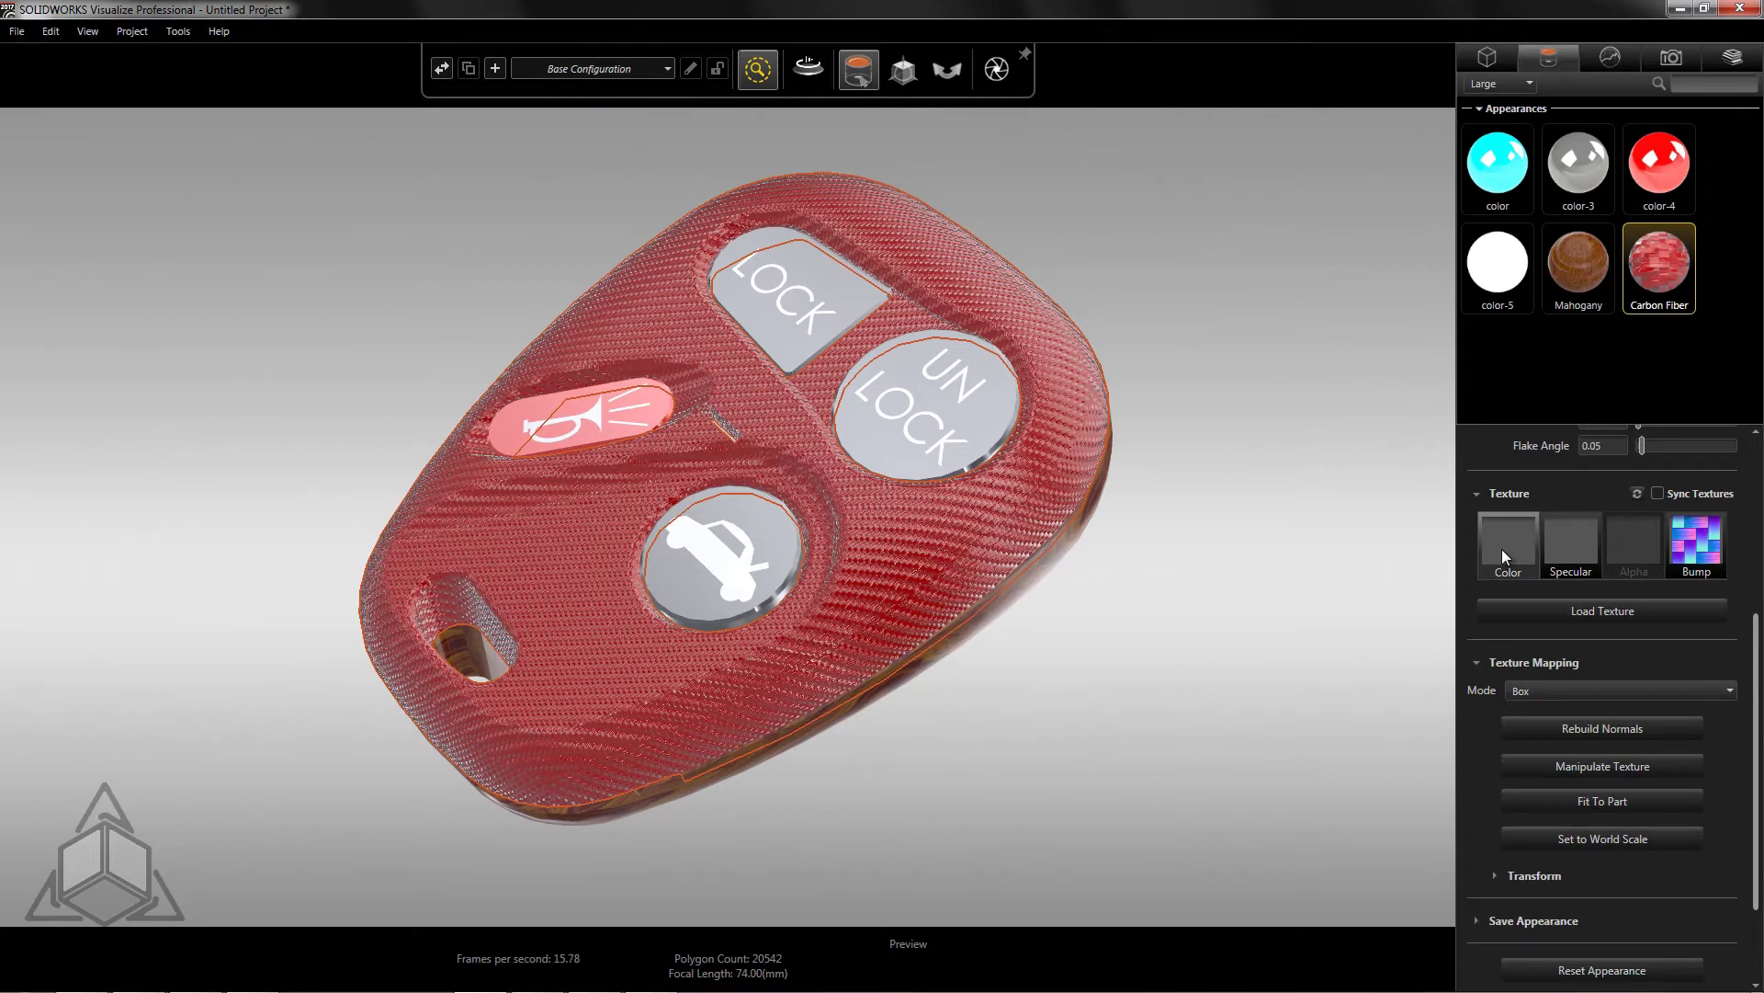
Step: Load Carbon Fiber.jpg as the colour texture and tile it at 2.37
{"action": "left_click", "coordinate": [1524, 614]}
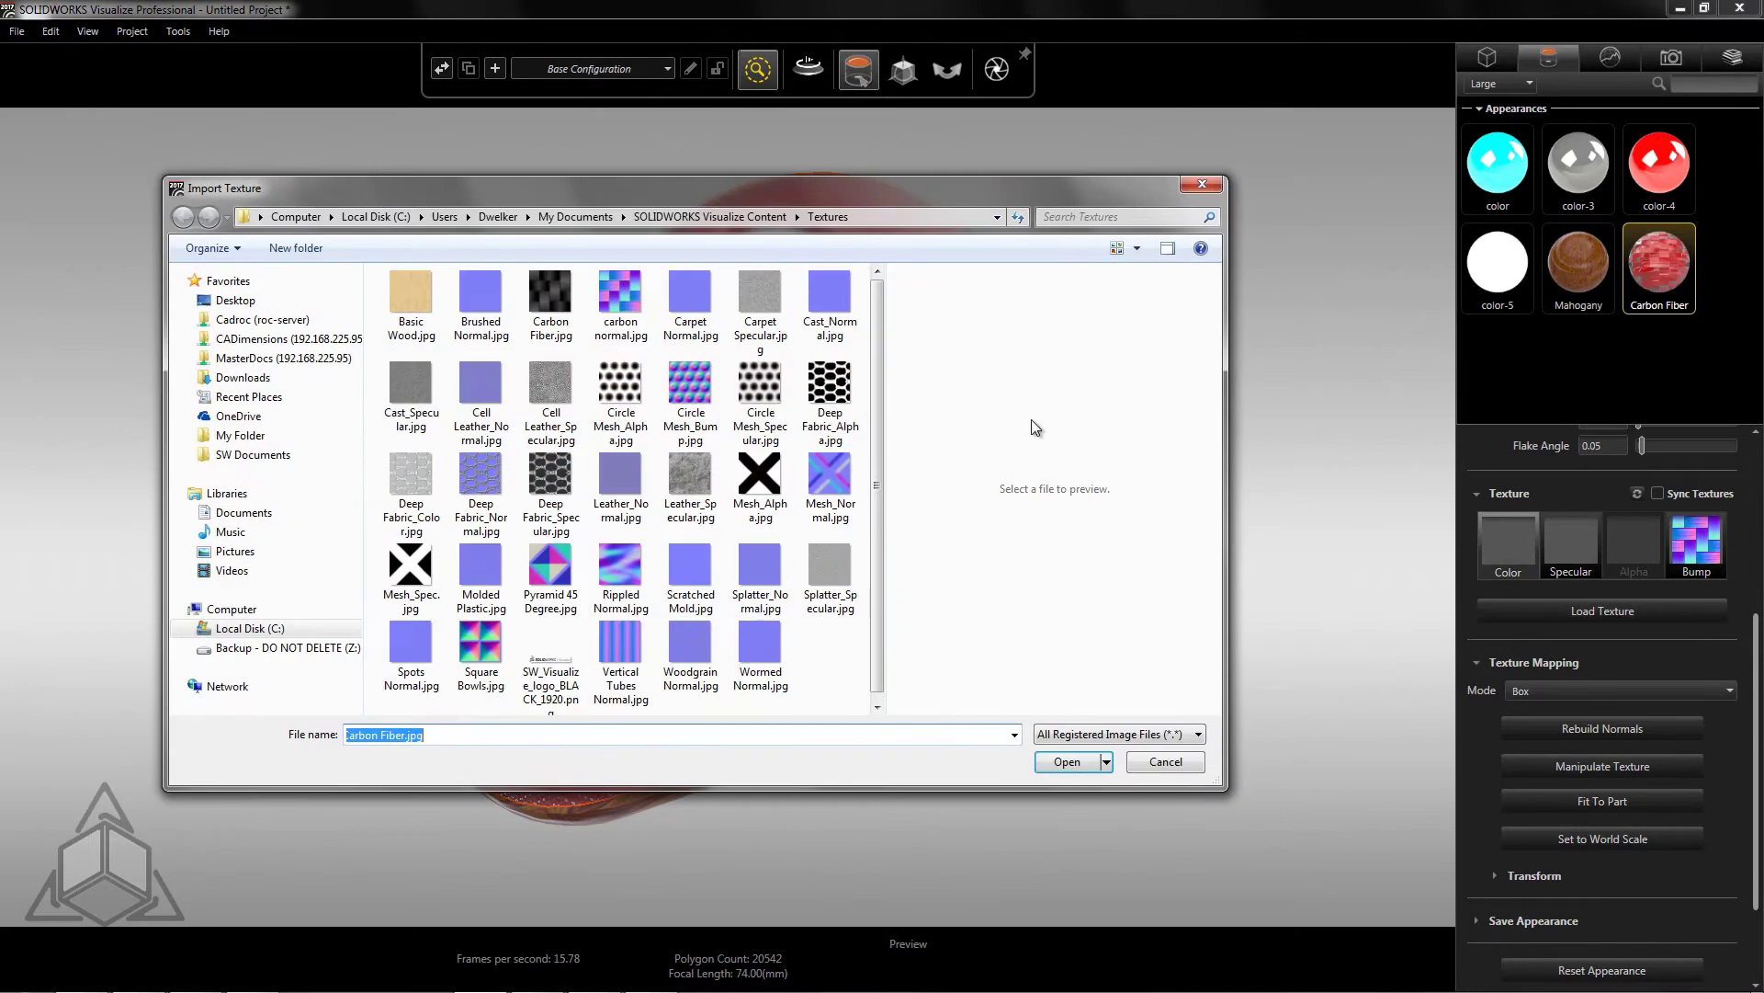
{"action": "left_click", "coordinate": [1057, 763]}
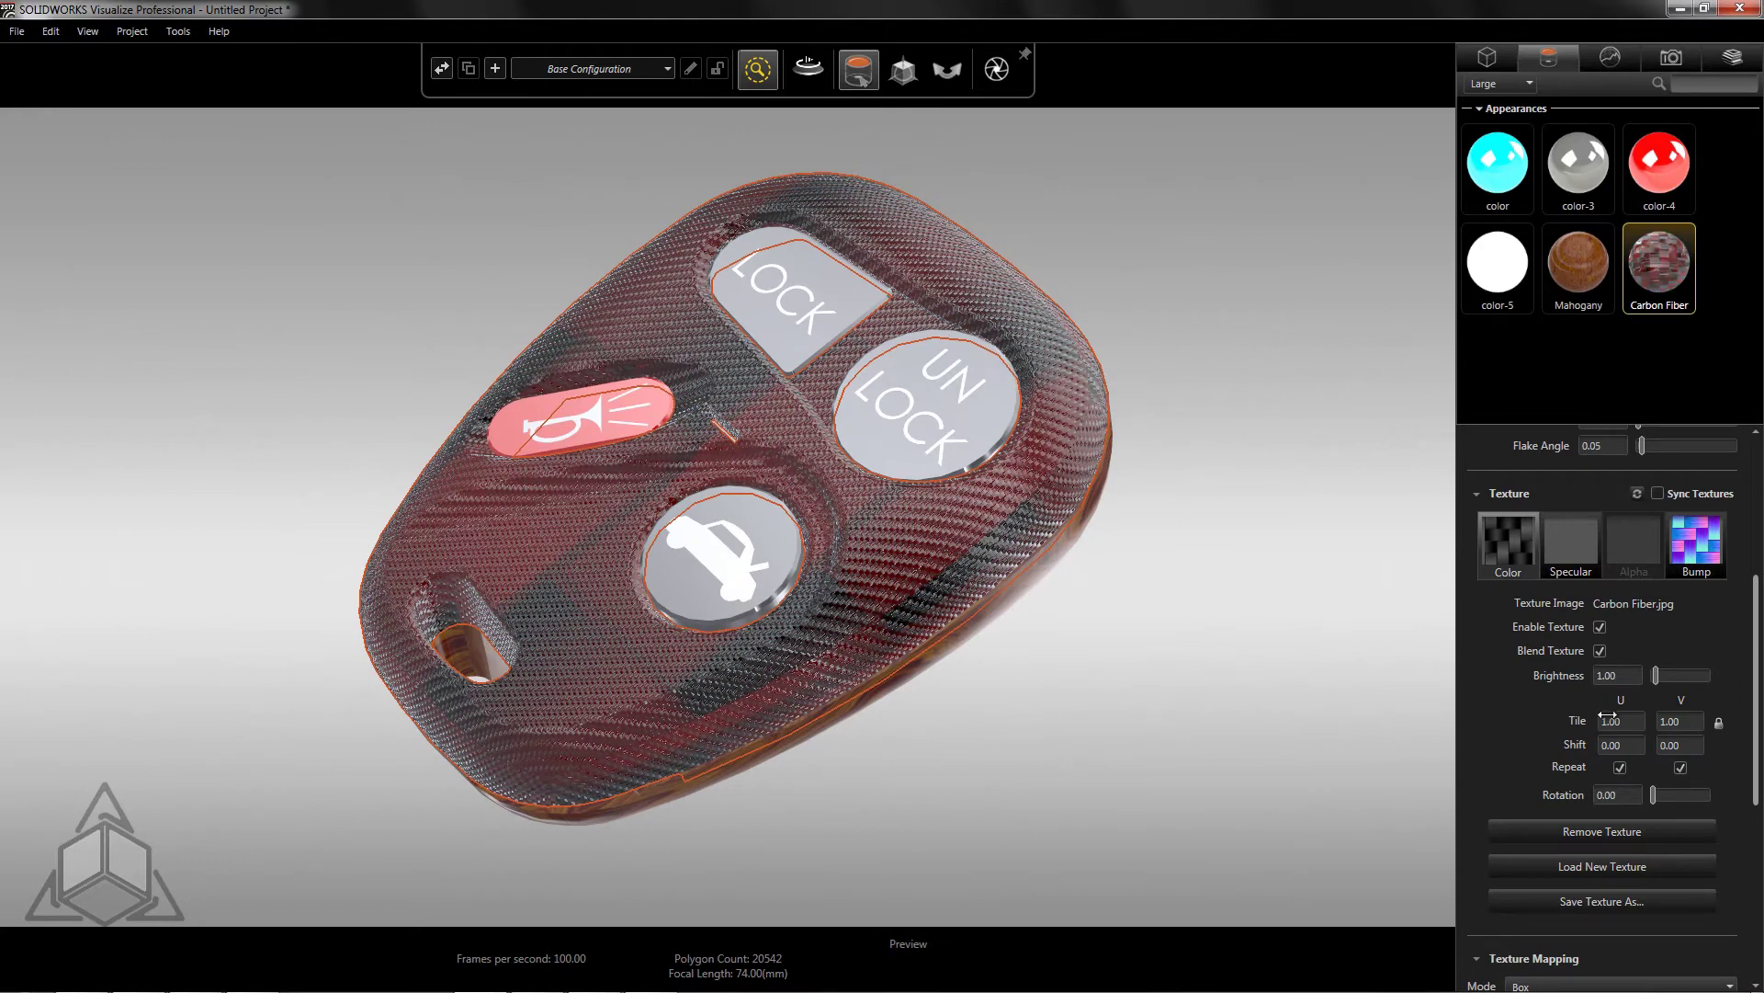
{"action": "left_click_drag", "start_coordinate": [1610, 717], "coordinate": [1714, 725]}
{"action": "mouse_move", "coordinate": [1608, 721]}
{"action": "left_mouse_down"}
{"action": "mouse_move", "coordinate": [1671, 723]}
{"action": "mouse_move", "coordinate": [1617, 715]}
{"action": "left_mouse_up"}
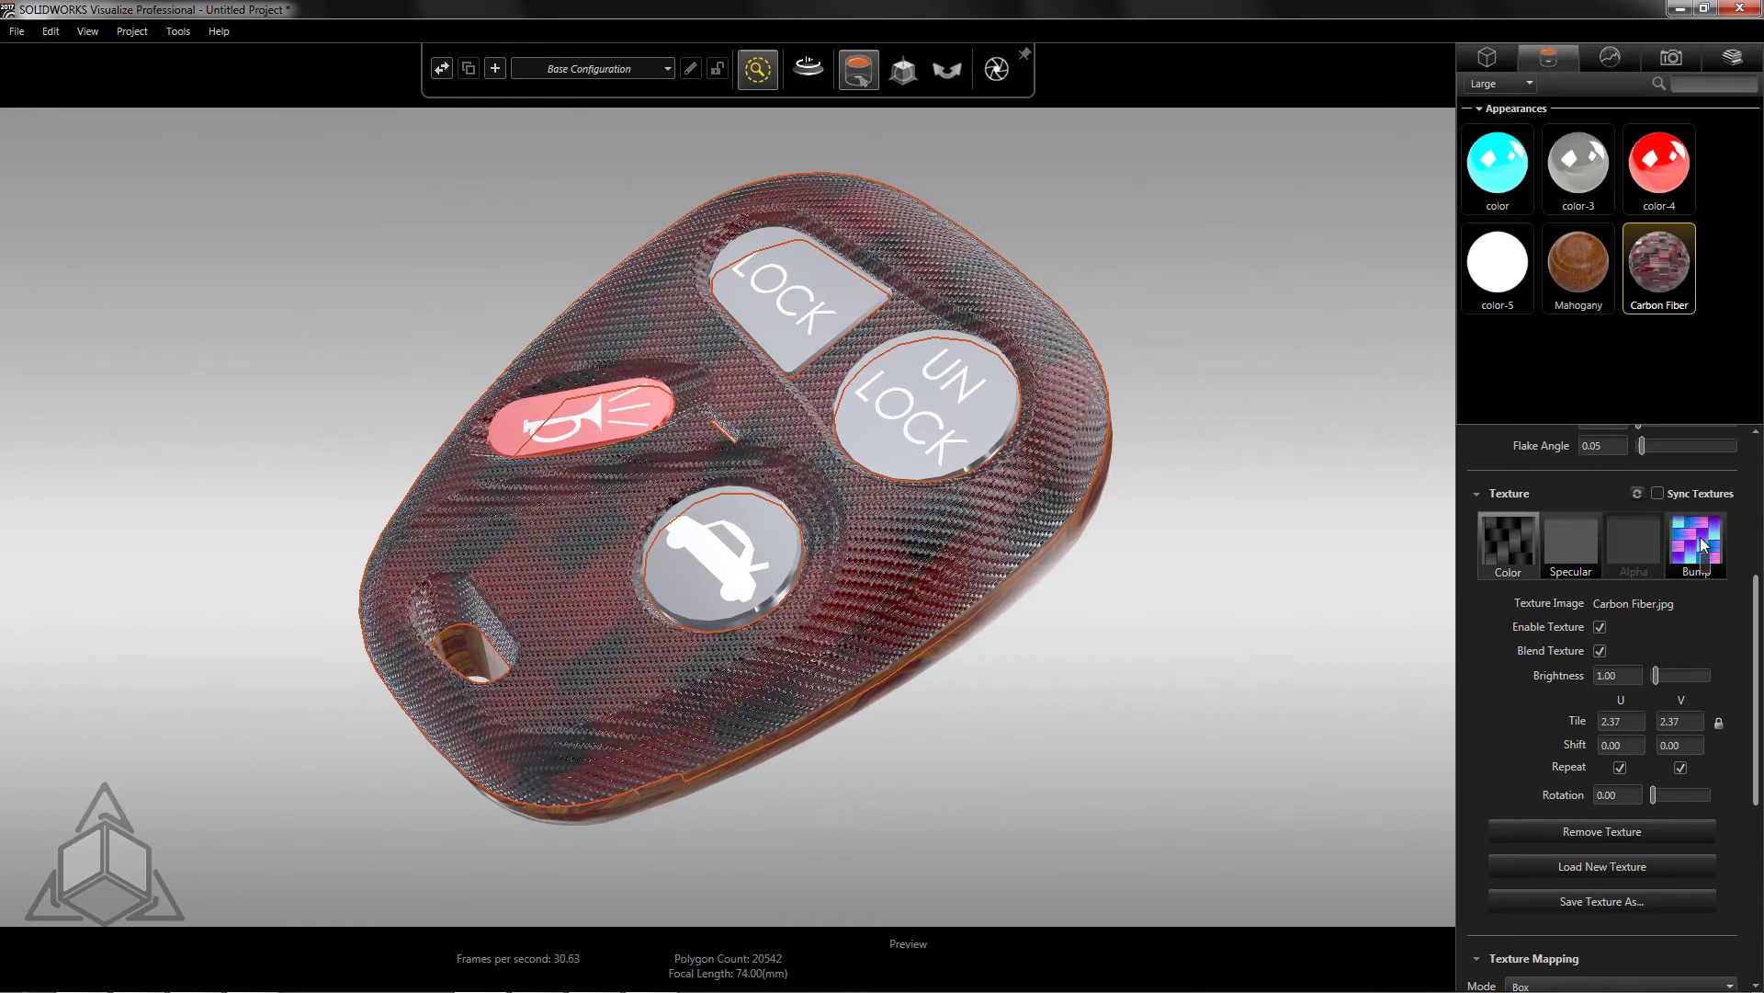
Step: Turn on Sync Textures for the colour and bump maps with shared tiling of 49.44
{"action": "left_click", "coordinate": [1702, 544]}
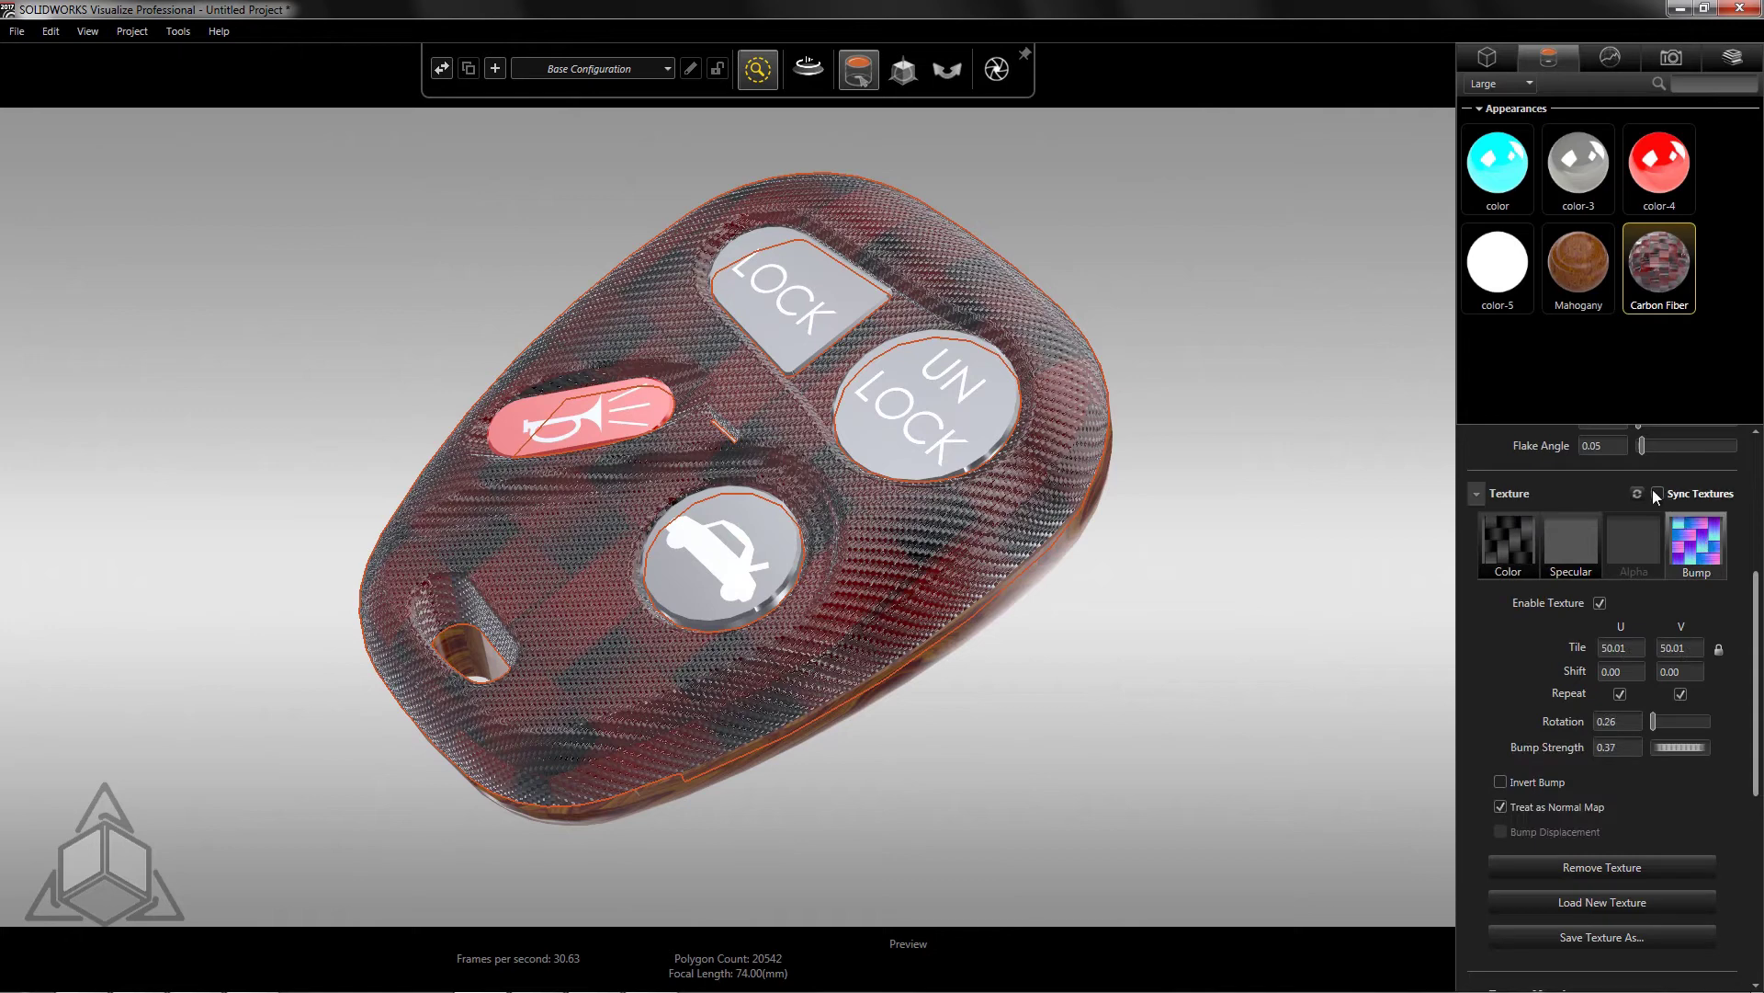
{"action": "left_click", "coordinate": [1658, 494]}
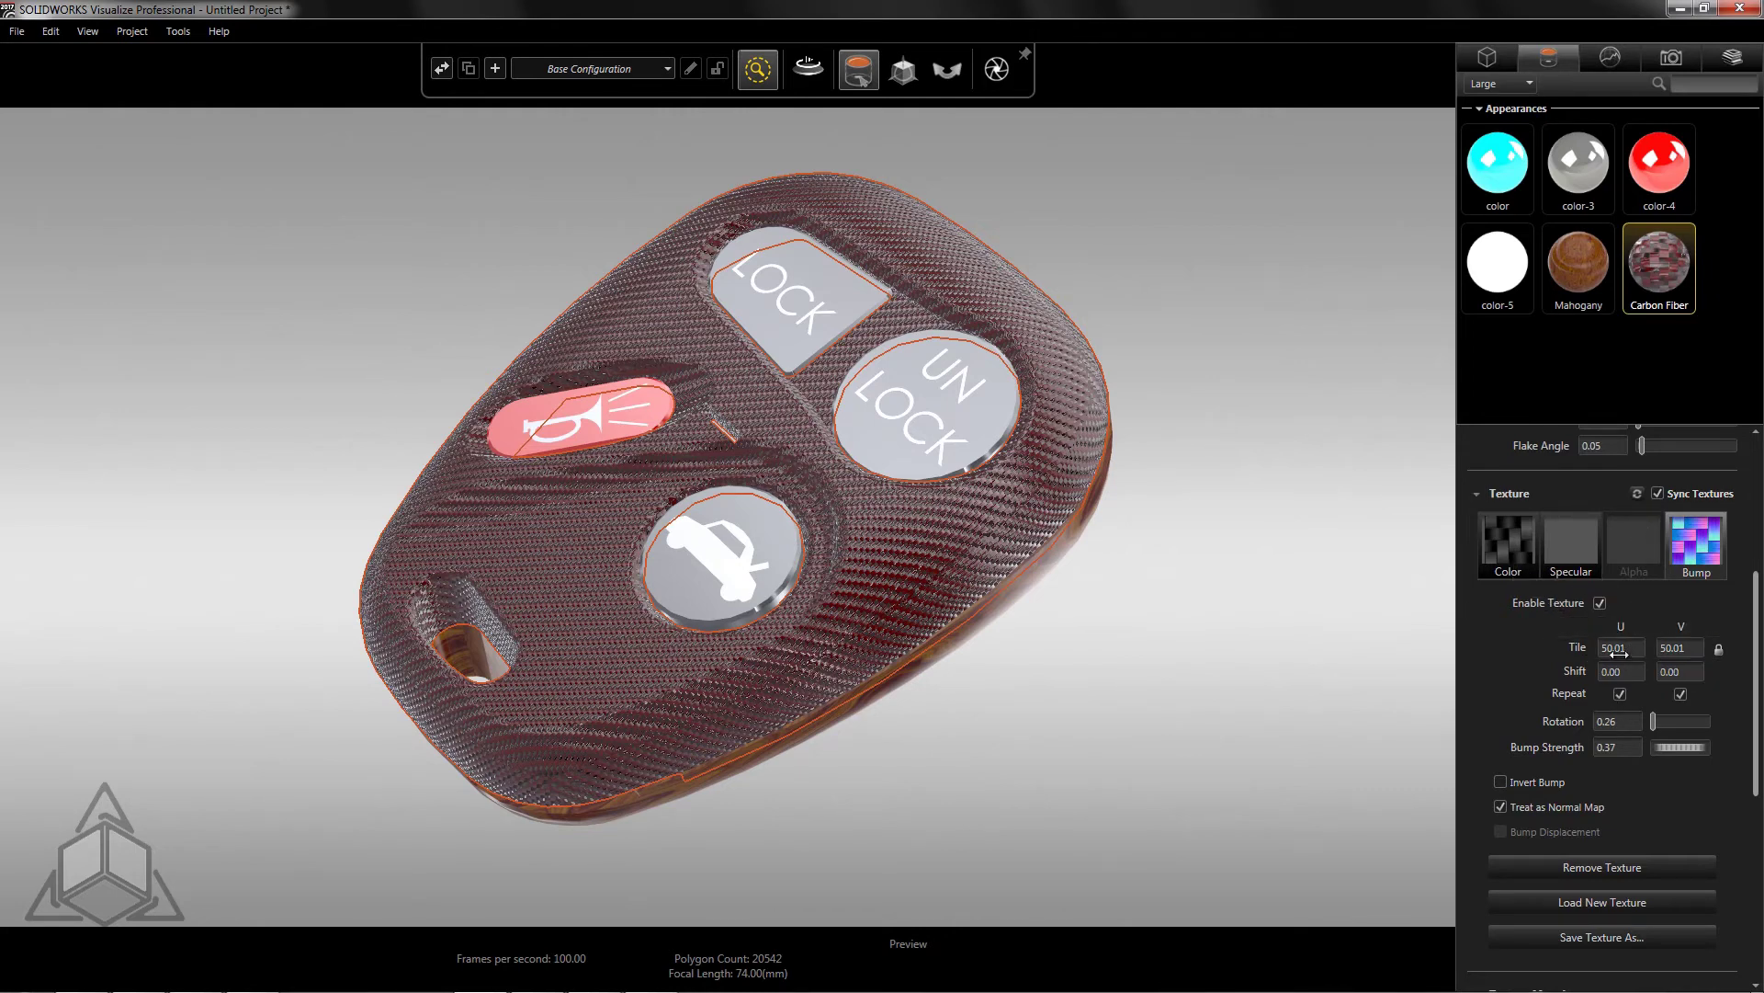
{"action": "left_click_drag", "start_coordinate": [1617, 651], "coordinate": [1580, 646]}
Step: Deselect the key fob to close the settings and view the red carbon-fiber top shell
{"action": "left_click", "coordinate": [1259, 645]}
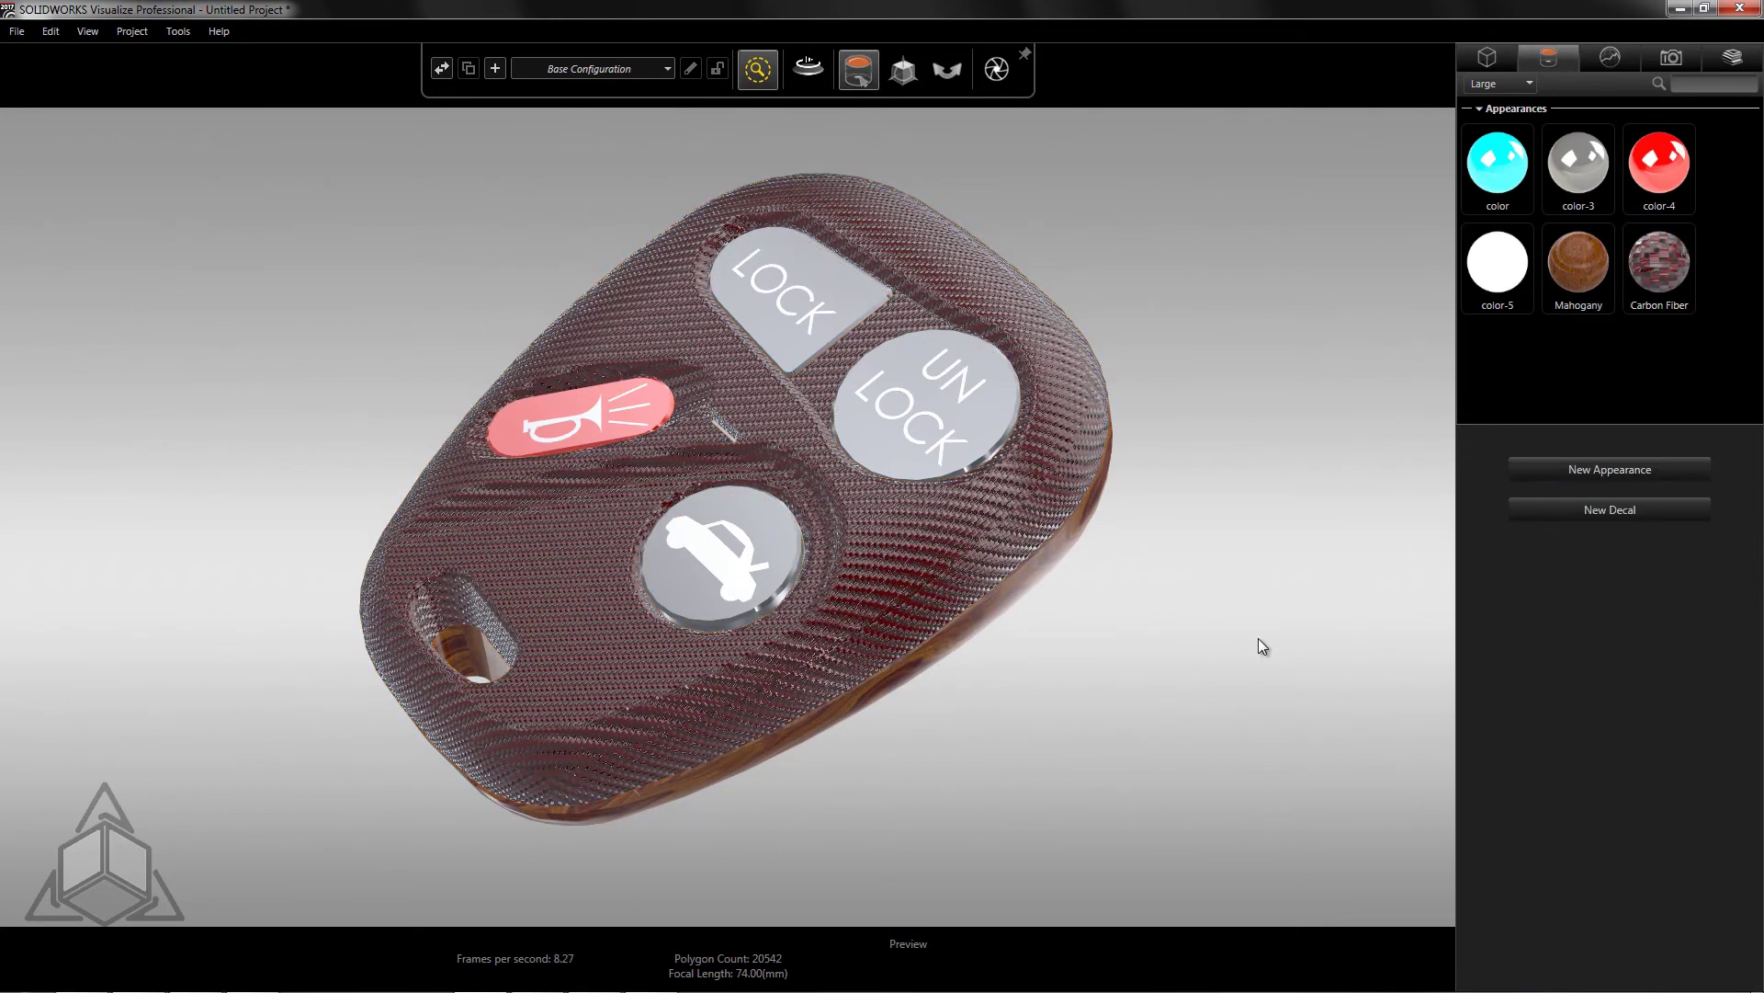